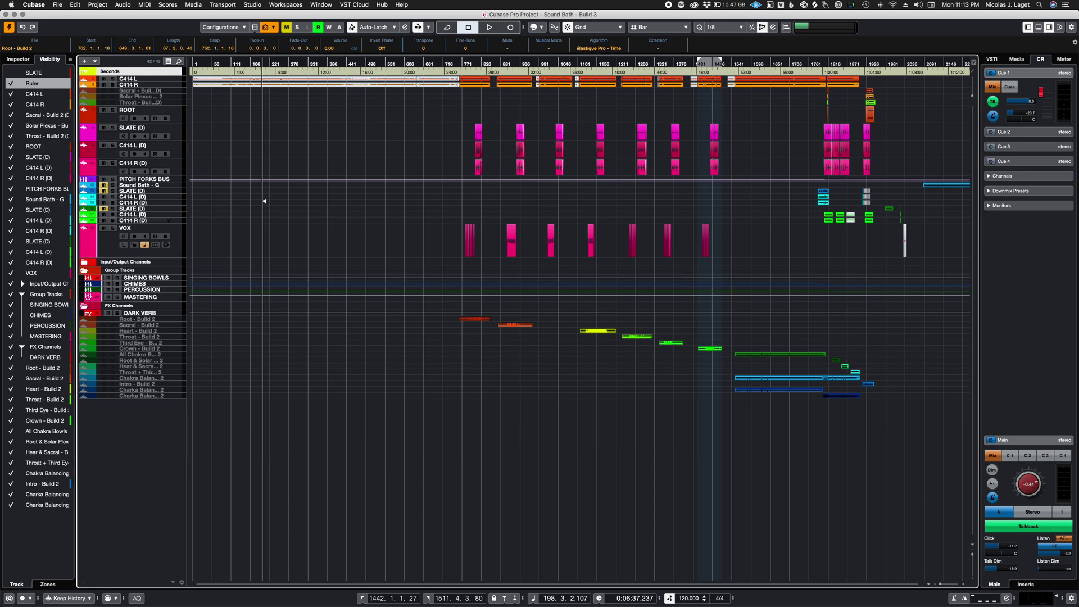
# Select the third and fourth event columns across the tracks, then clear the selection
pyautogui.rightClick(462, 102)
pyautogui.click(462, 101)
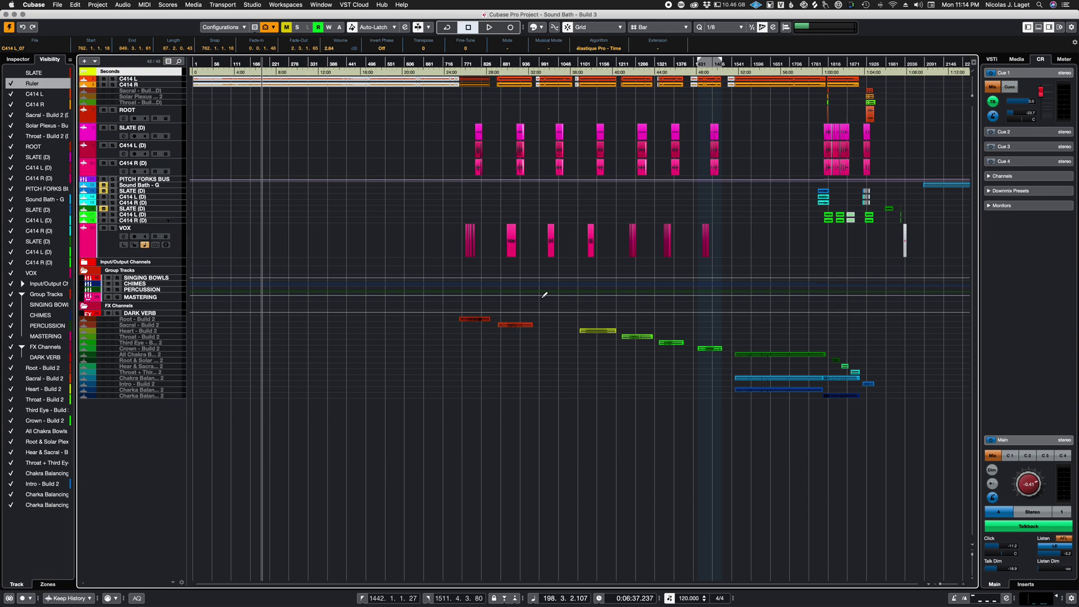
pyautogui.moveTo(543, 323); pyautogui.dragTo(564, 72)
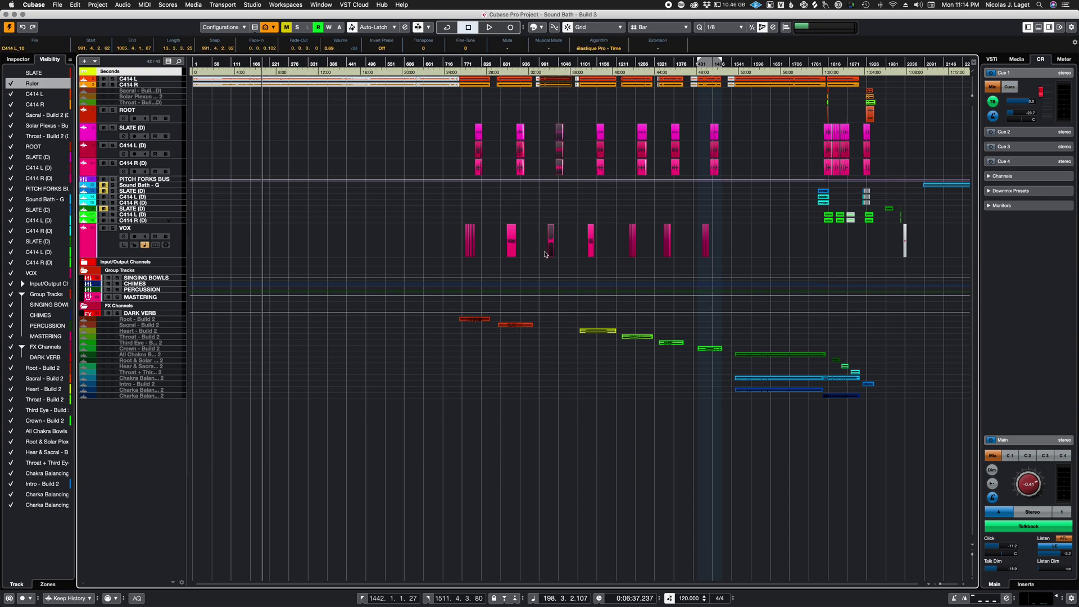
pyautogui.moveTo(583, 331)
pyautogui.mouseDown()
pyautogui.moveTo(587, 139)
pyautogui.moveTo(607, 72)
pyautogui.mouseUp()
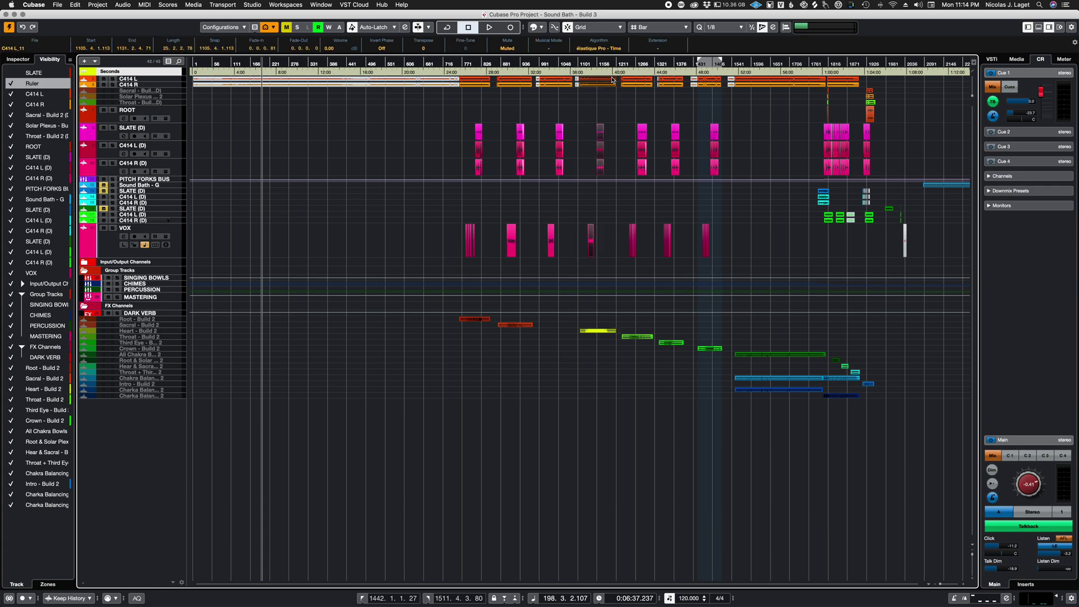
pyautogui.click(365, 117)
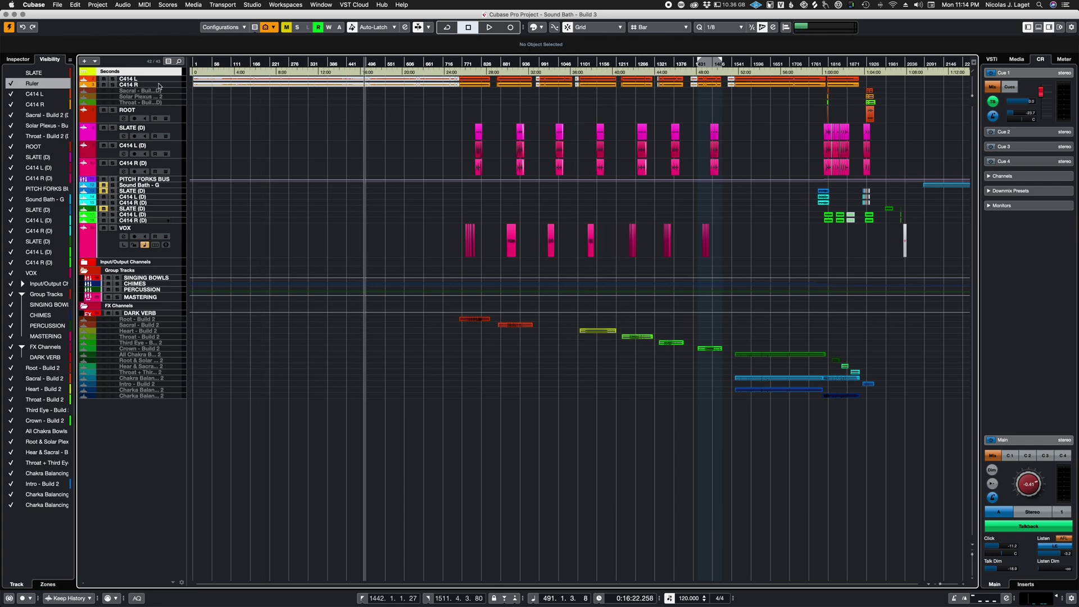
# Add a marker track named SONG LIST at the top and make it taller
pyautogui.rightClick(161, 75)
pyautogui.moveTo(184, 74)
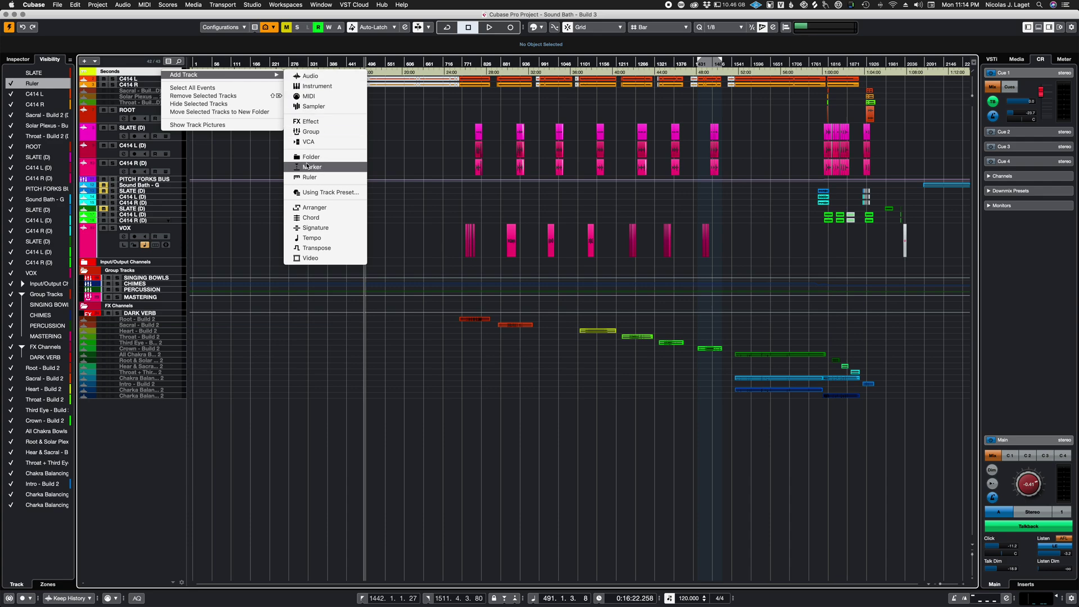
pyautogui.click(308, 169)
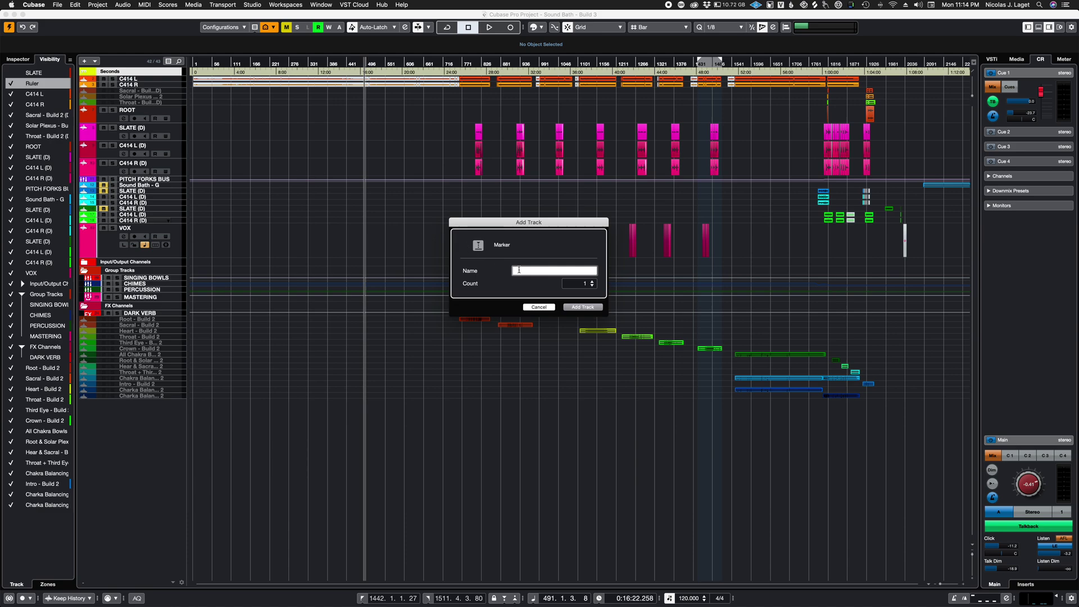
pyautogui.write('SONG LIST')
pyautogui.click(584, 307)
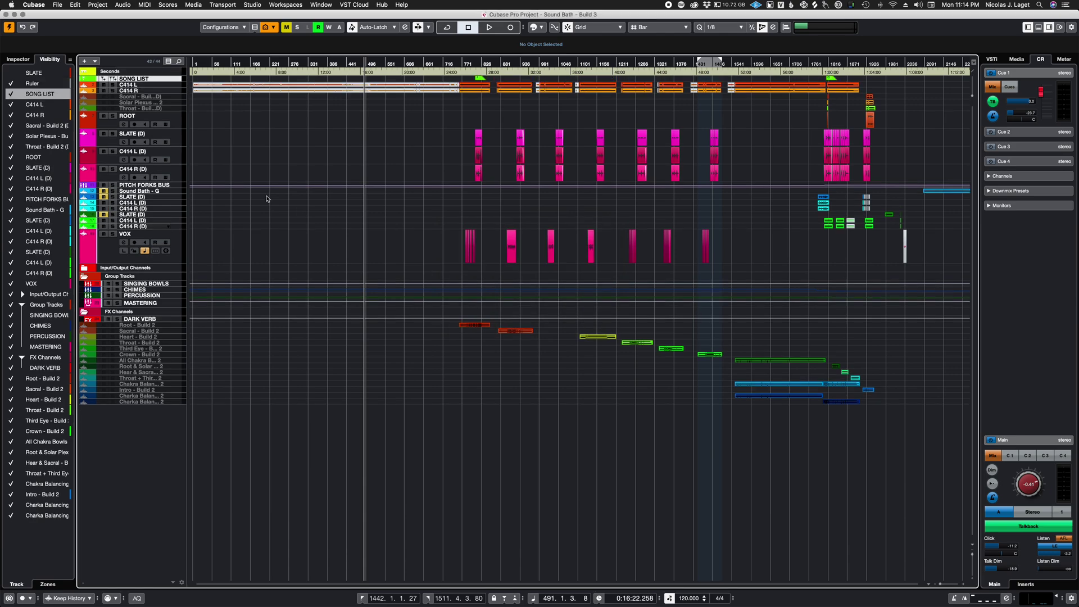
pyautogui.moveTo(142, 86); pyautogui.dragTo(142, 115)
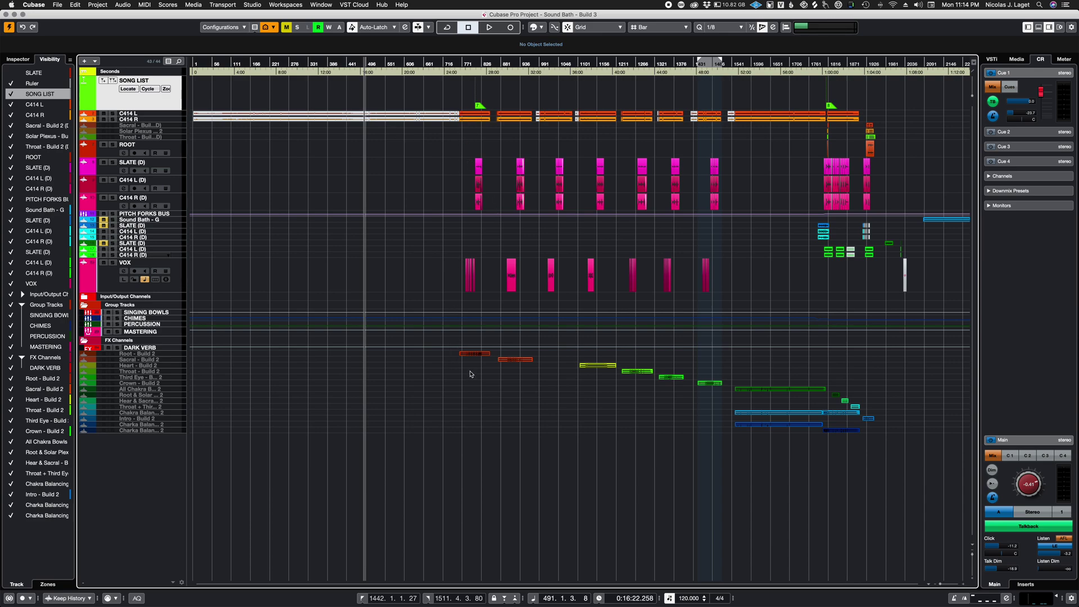
# Set the cycle range to the first orange C414 L event and add cycle marker 1 over it
pyautogui.moveTo(492, 115)
pyautogui.mouseDown()
pyautogui.moveTo(447, 298)
pyautogui.moveTo(460, 299)
pyautogui.mouseUp()
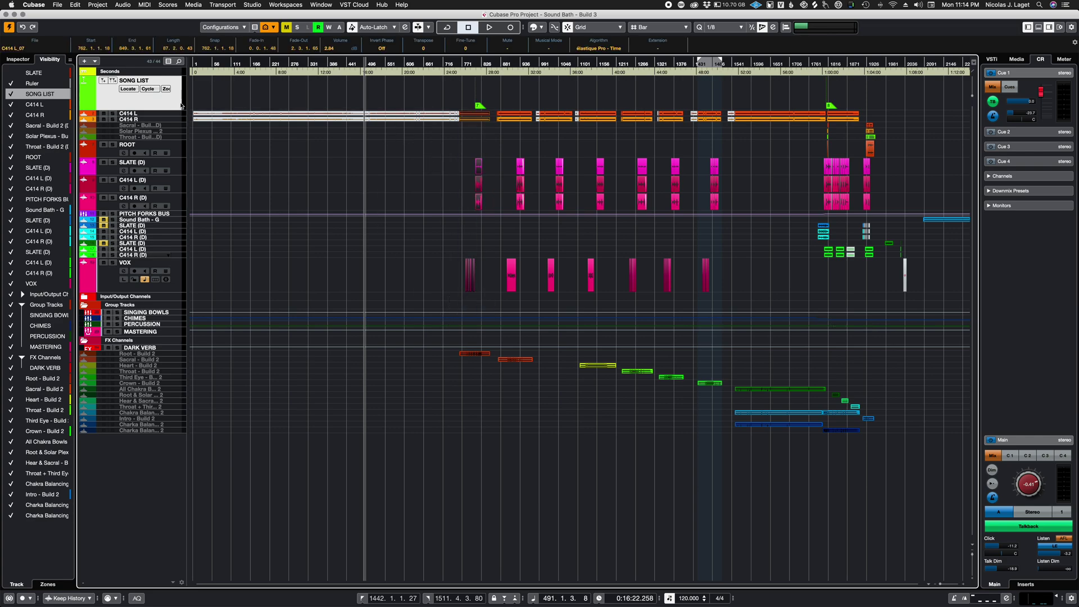
pyautogui.moveTo(177, 123); pyautogui.dragTo(178, 156)
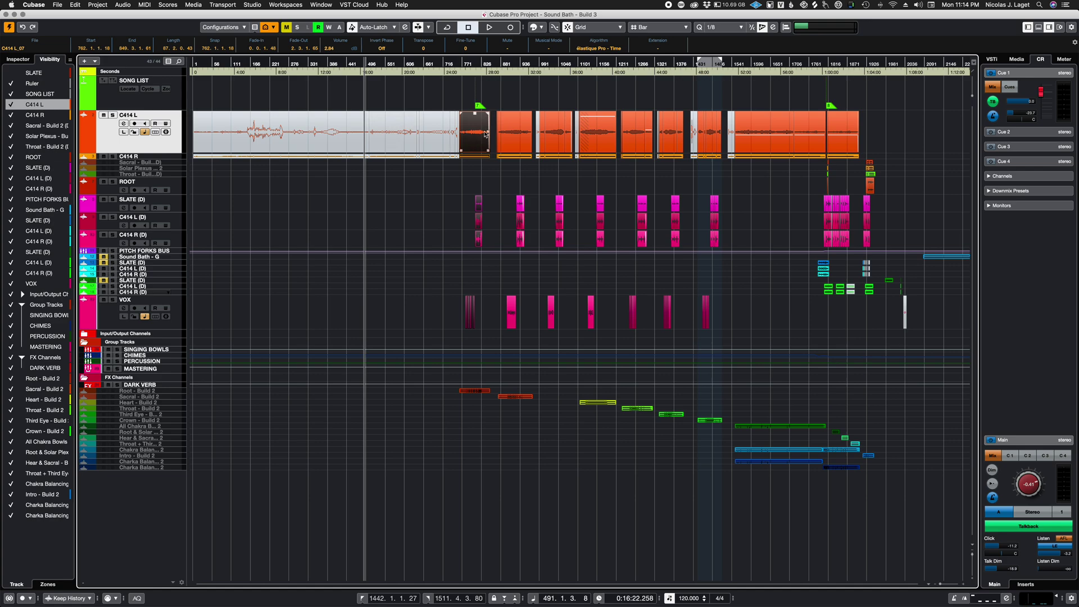
pyautogui.press('p')
pyautogui.click(462, 60)
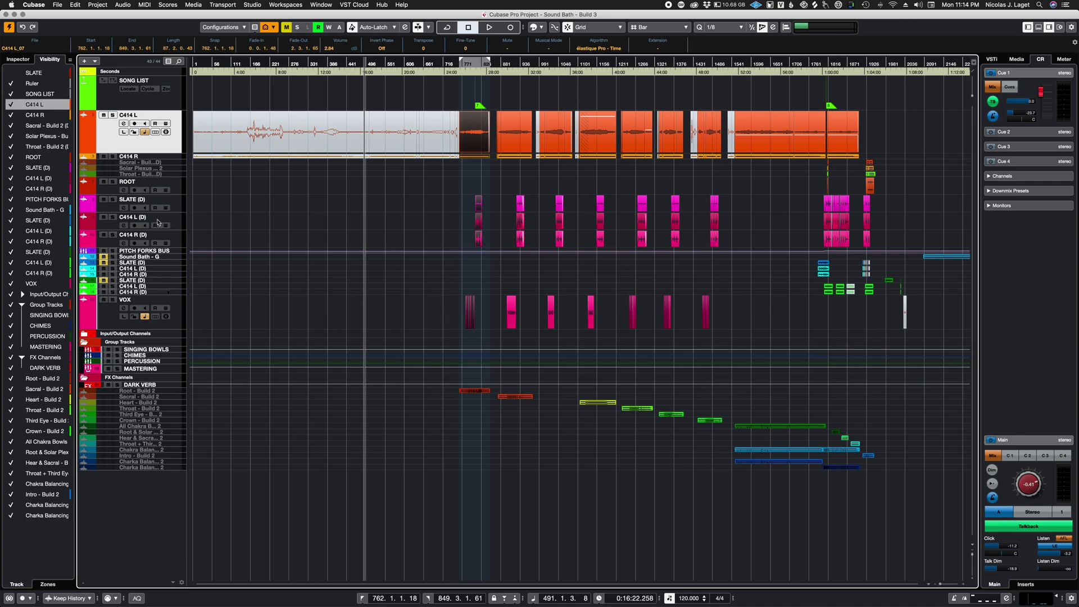
pyautogui.click(119, 87)
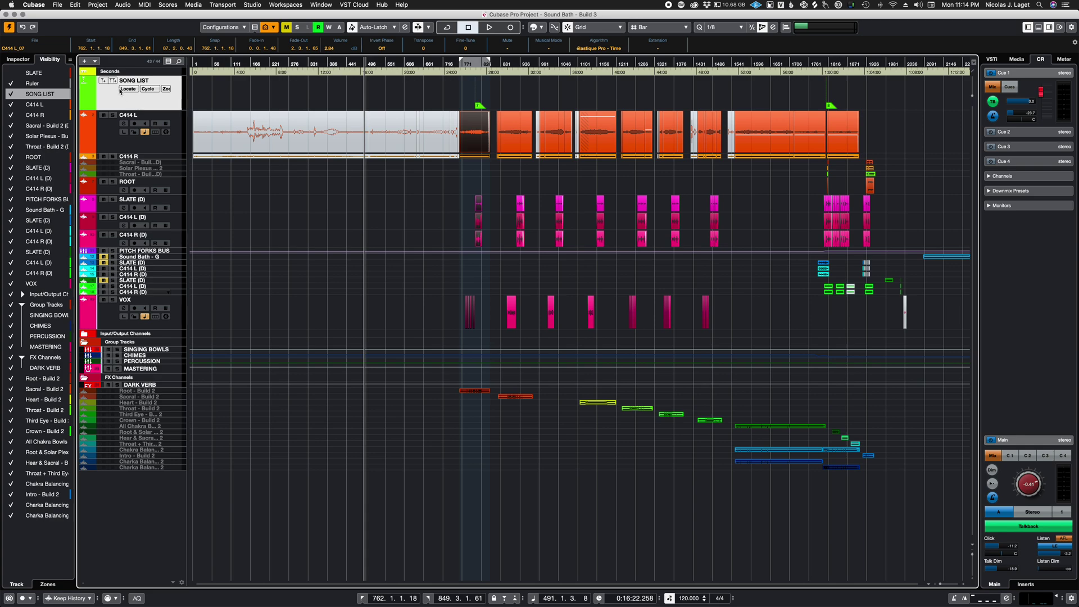
pyautogui.click(114, 83)
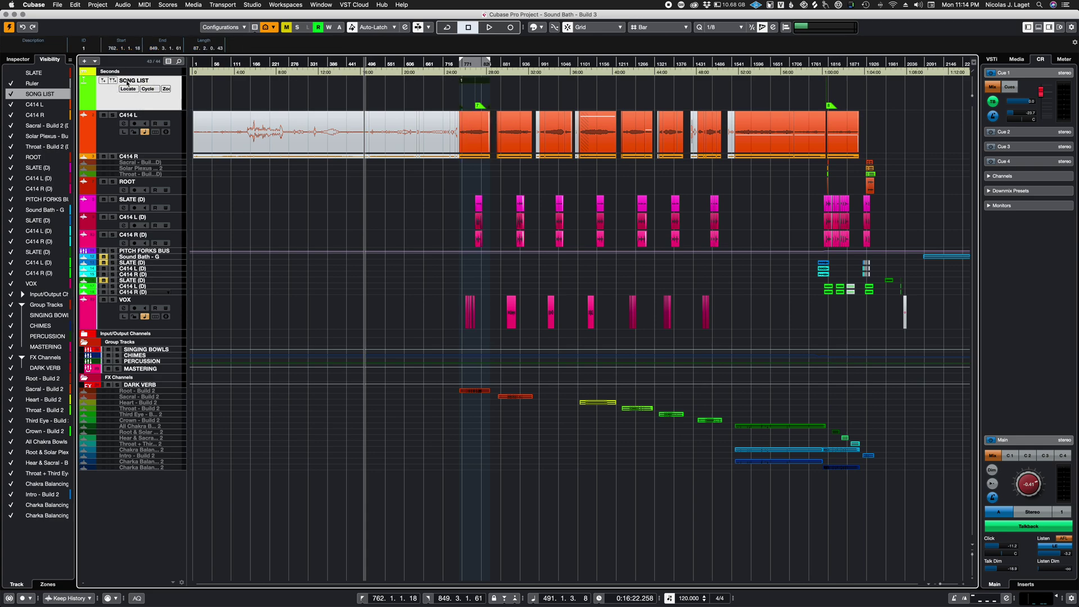
# Add cycle markers 2 and 3 spanning the second and third orange events
pyautogui.click(513, 133)
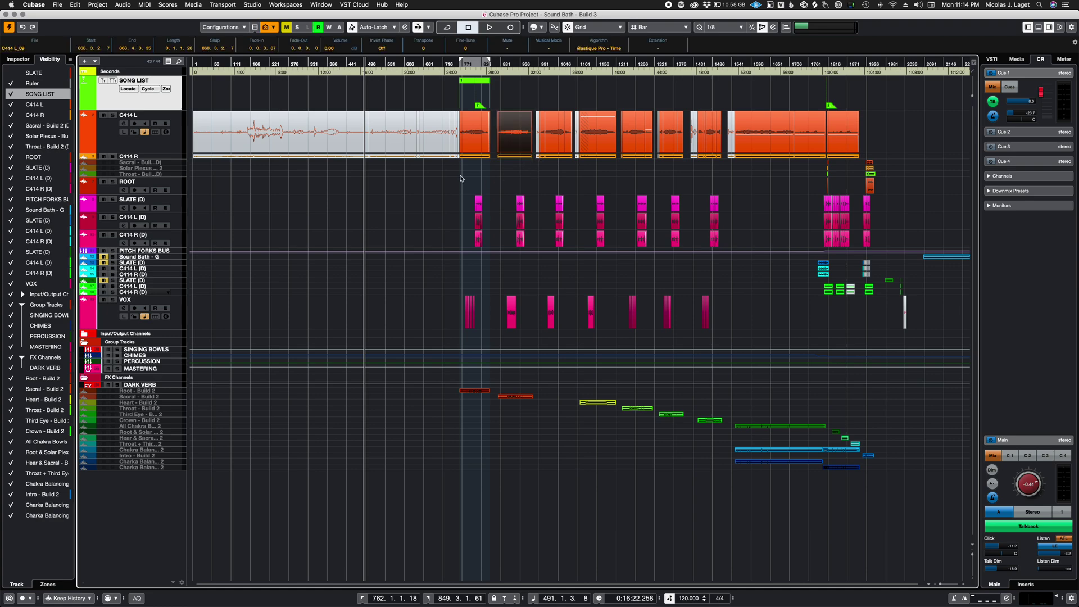
pyautogui.press('p')
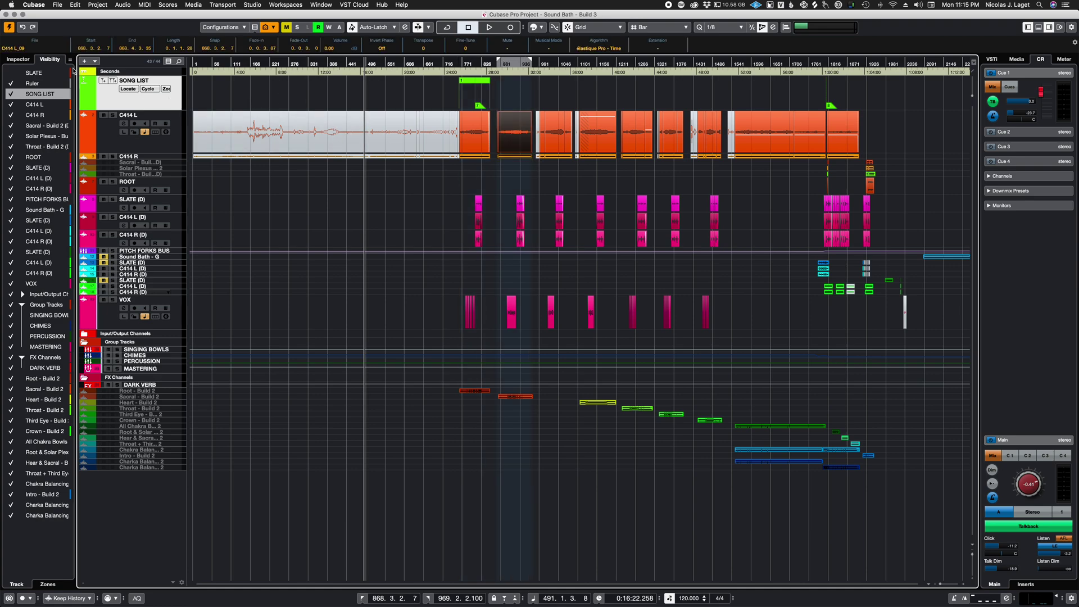
pyautogui.click(115, 85)
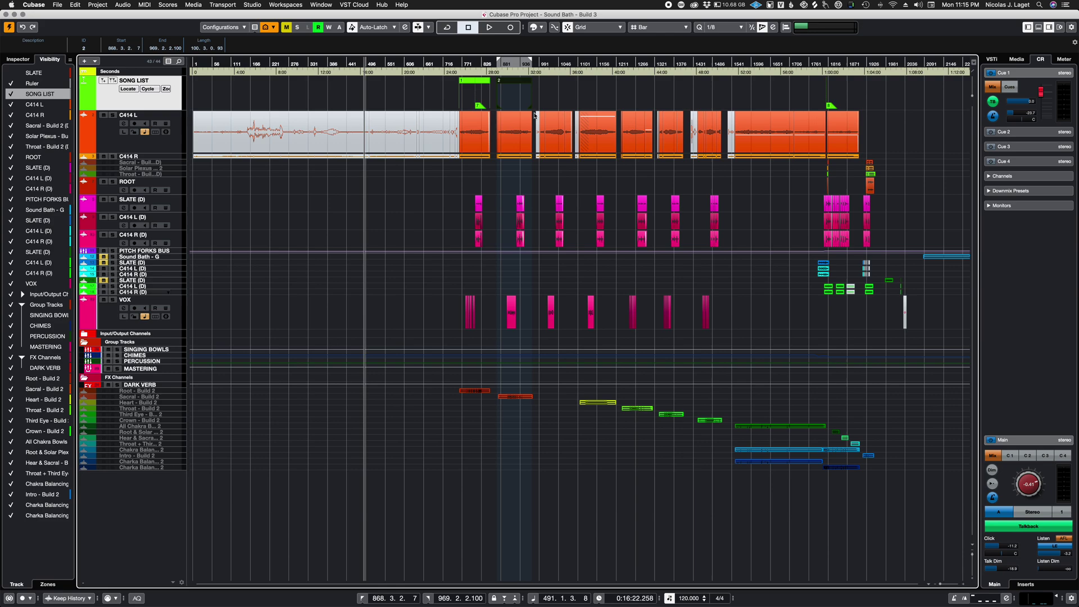
pyautogui.click(554, 133)
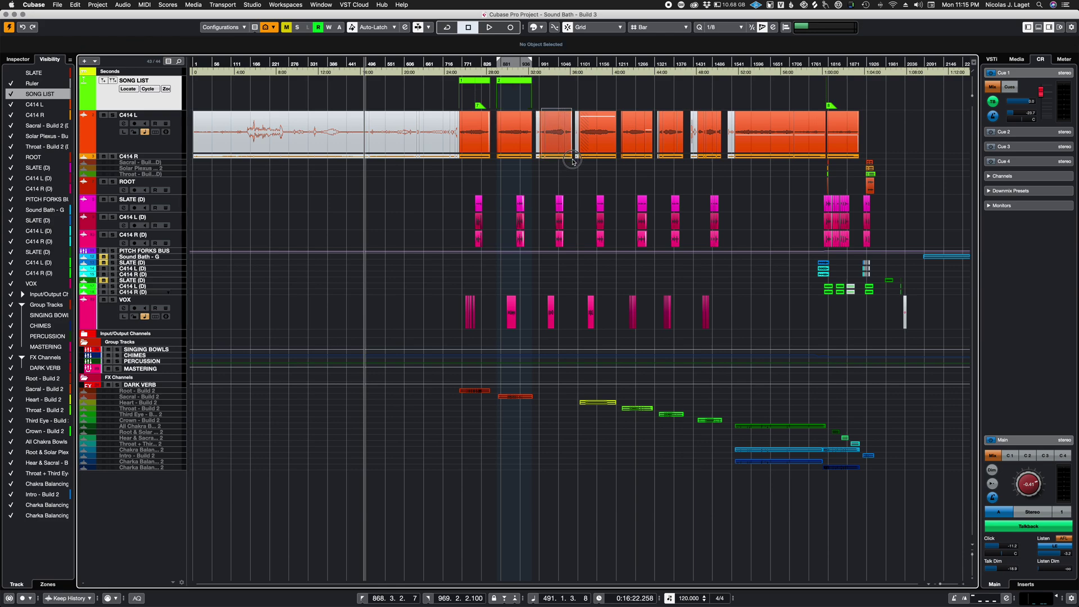
pyautogui.press('p')
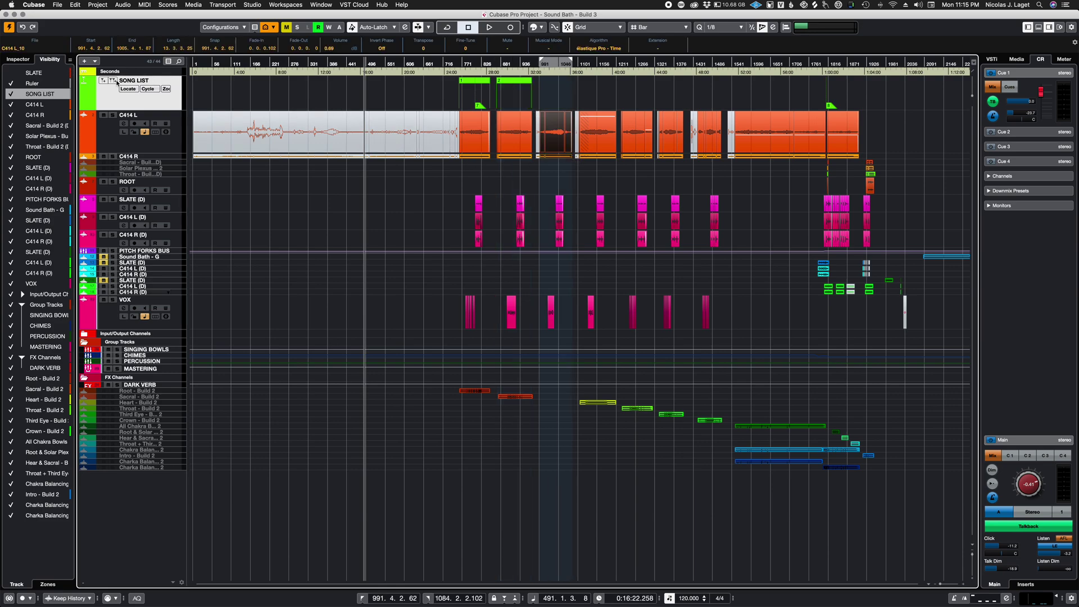
pyautogui.click(115, 83)
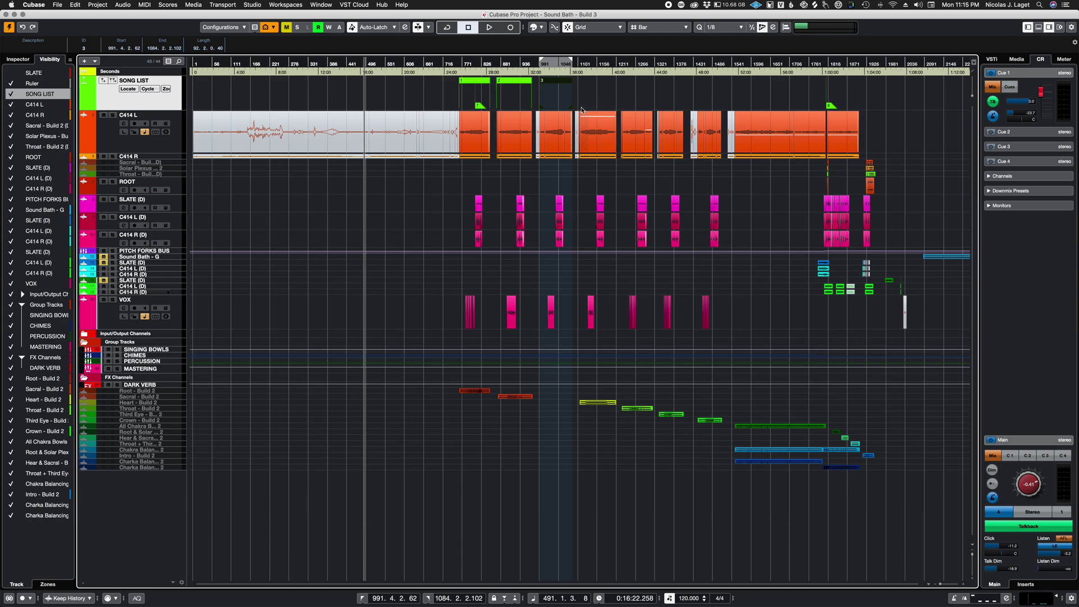
# Unmute the fourth orange event and move the play position to it
pyautogui.click(596, 133)
pyautogui.hotkey('shift', 'm')
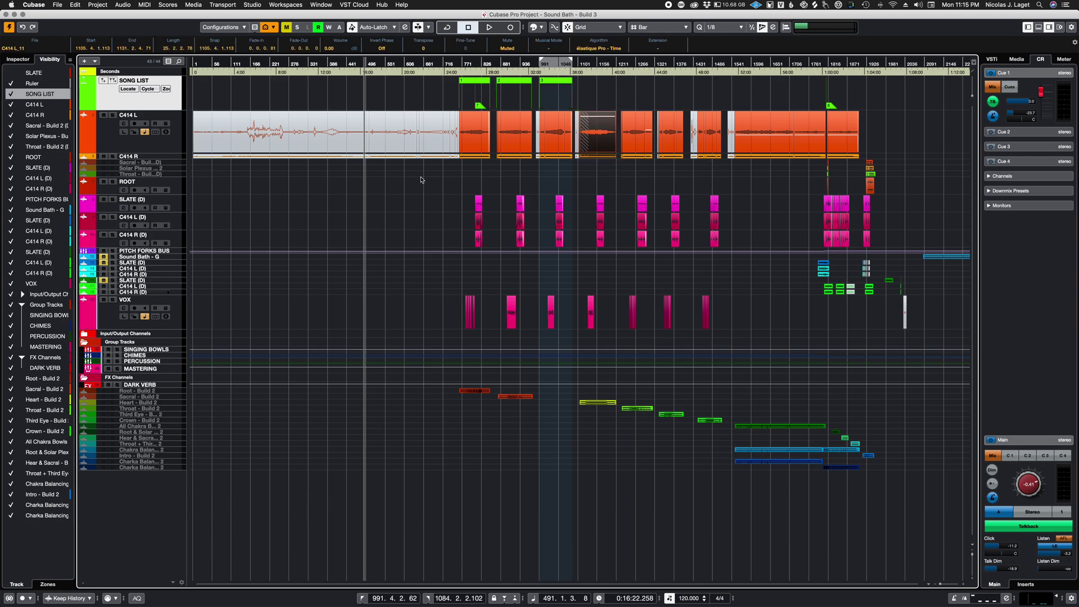
pyautogui.click(586, 66)
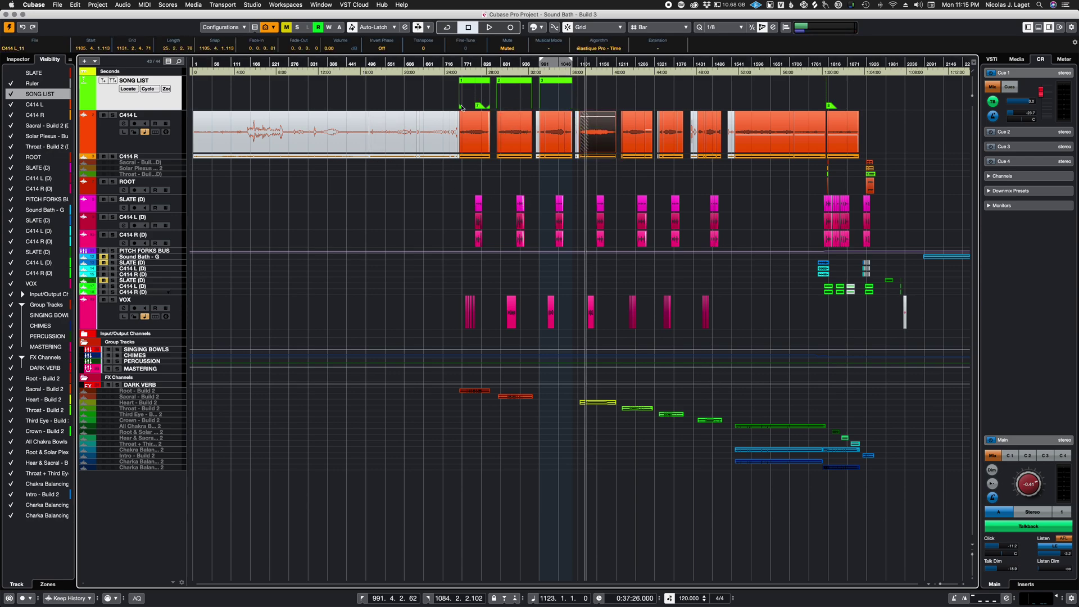
pyautogui.scroll(2, 463, 108)
# Set the cycle range to the fourth orange event and add cycle marker 4 over it
pyautogui.press('h')
pyautogui.press('h')
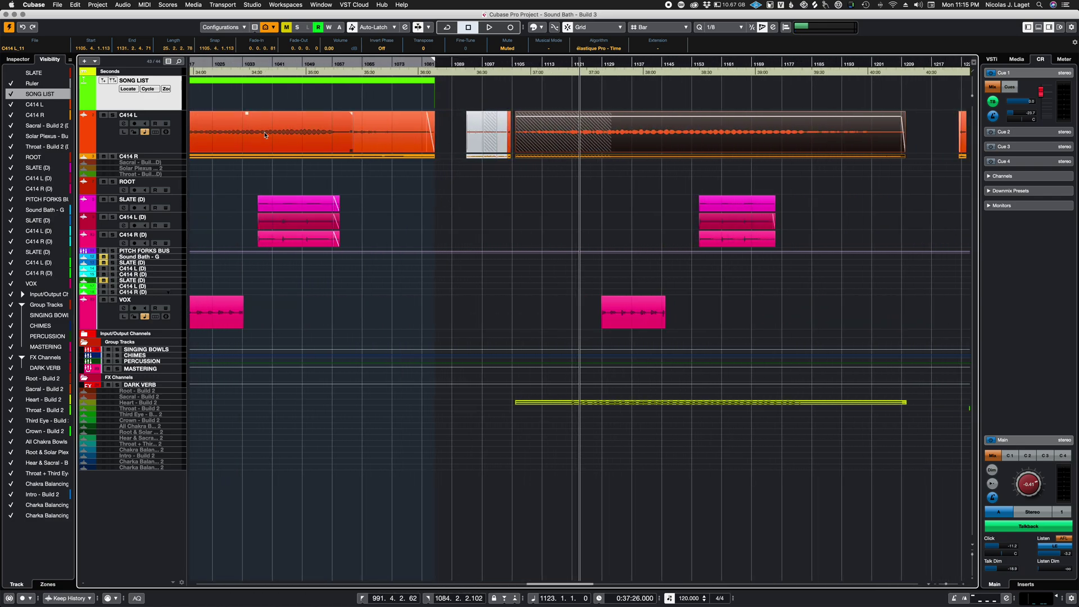
pyautogui.press('h')
pyautogui.press('g')
pyautogui.click(436, 119)
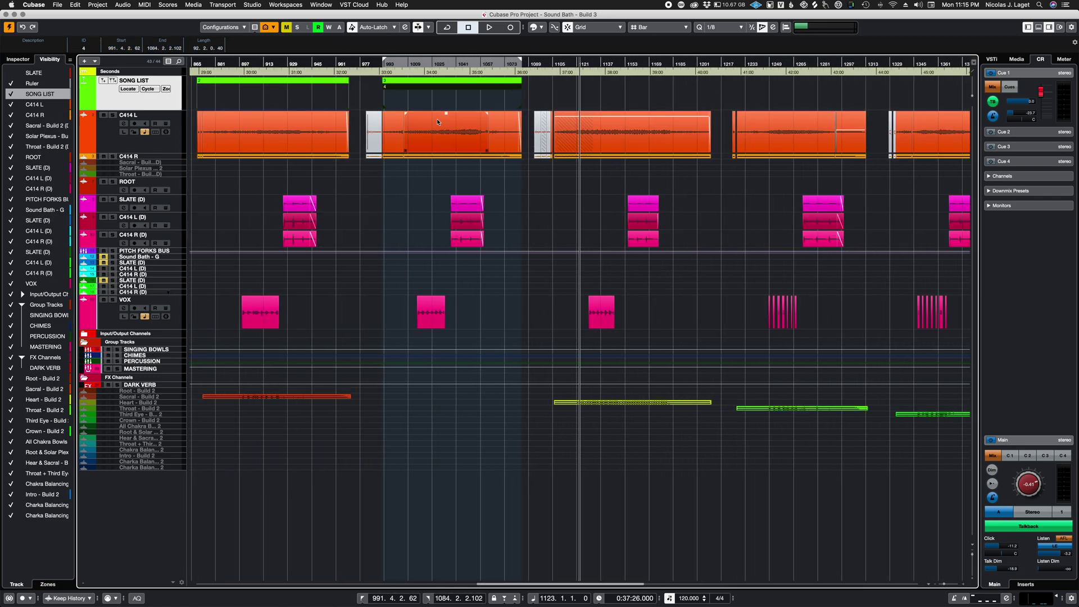
pyautogui.click(548, 94)
pyautogui.moveTo(579, 93); pyautogui.dragTo(707, 176)
pyautogui.press('p')
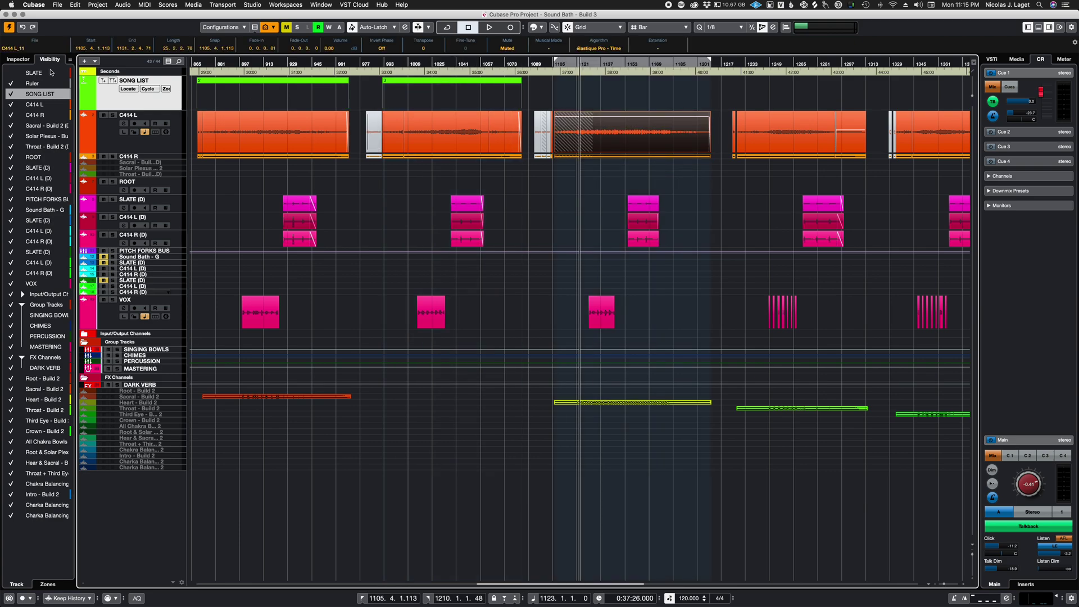
pyautogui.doubleClick(557, 82)
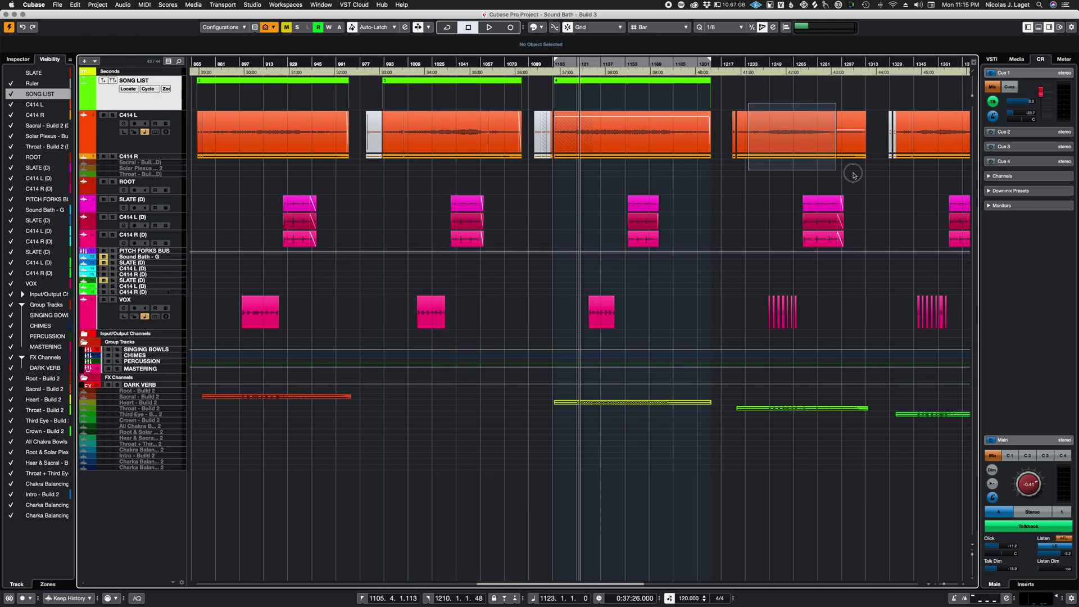
# Add cycle markers 5 and 6 spanning the fifth and sixth orange events
pyautogui.moveTo(740, 100); pyautogui.dragTo(877, 181)
pyautogui.press('p')
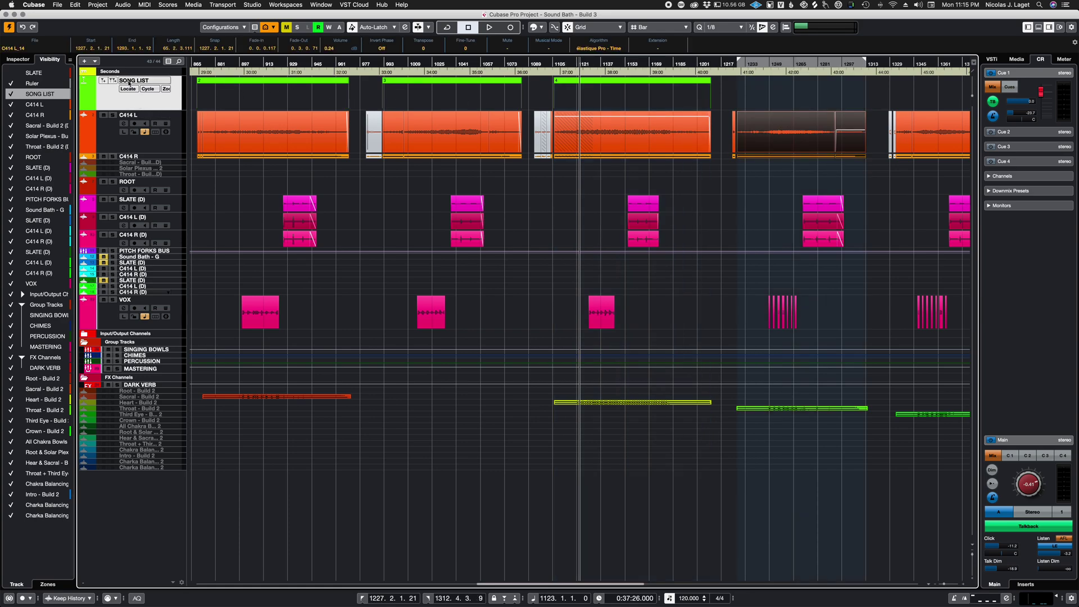
pyautogui.press('h')
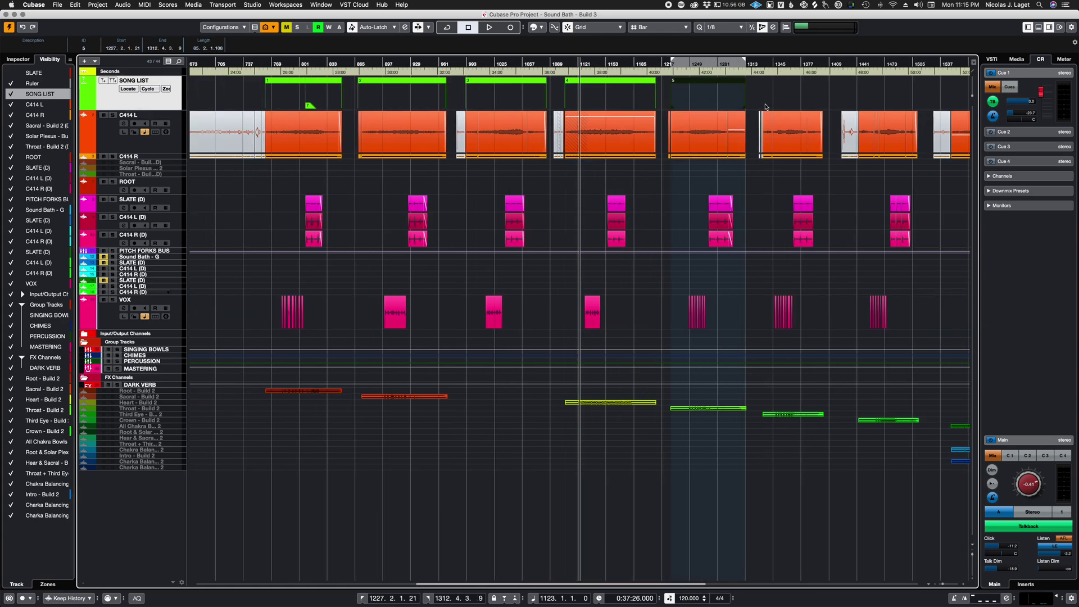
pyautogui.doubleClick(708, 82)
pyautogui.moveTo(758, 102); pyautogui.dragTo(770, 170)
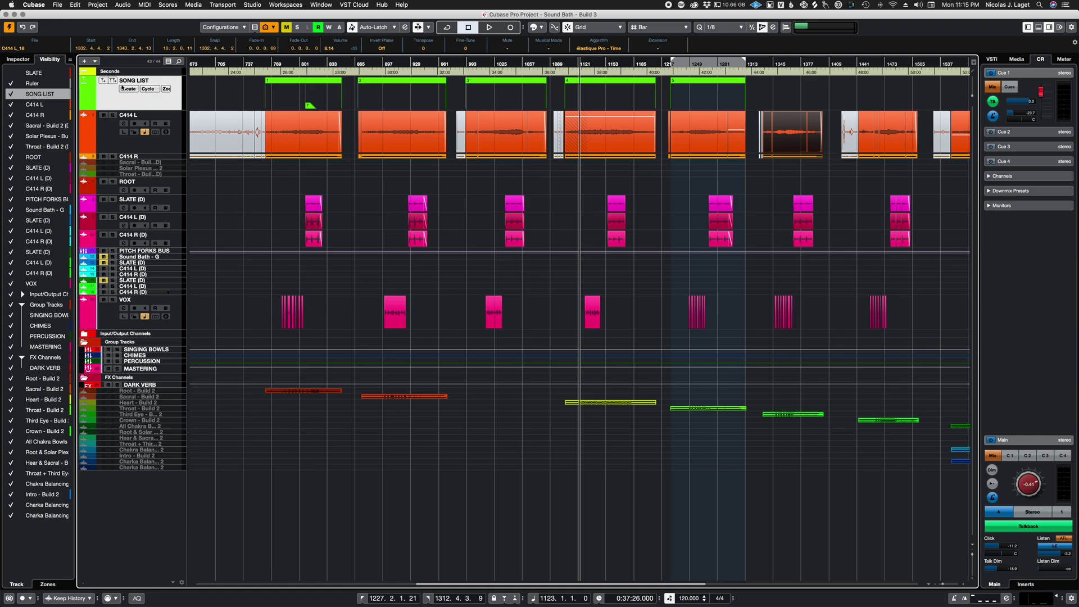
pyautogui.press('p')
pyautogui.doubleClick(792, 82)
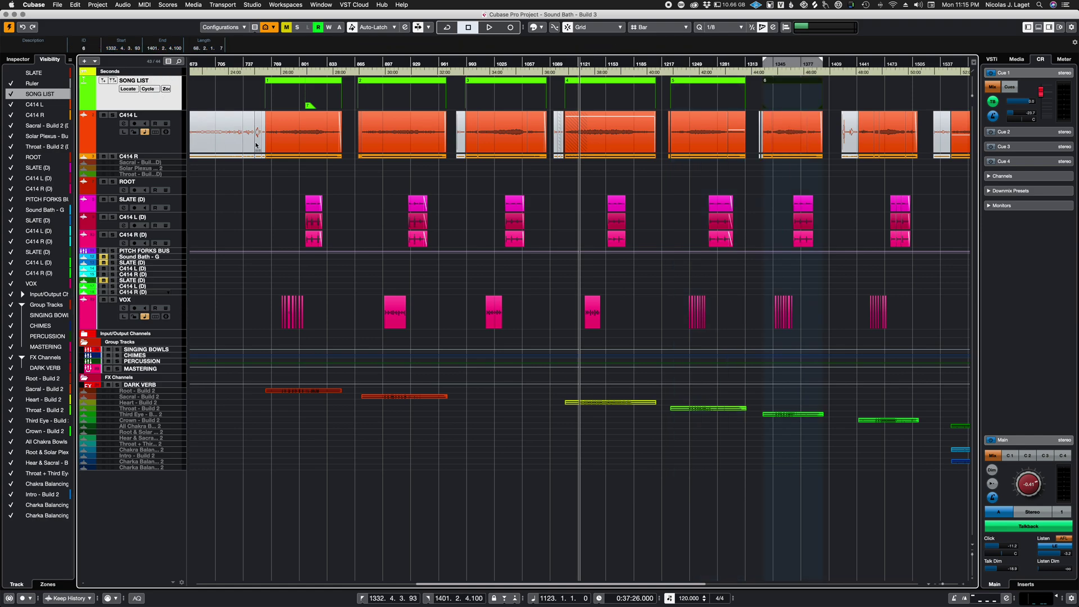
# Add cycle marker 7 over the seventh event and make the SONG LIST track taller
pyautogui.press('g')
pyautogui.press('g')
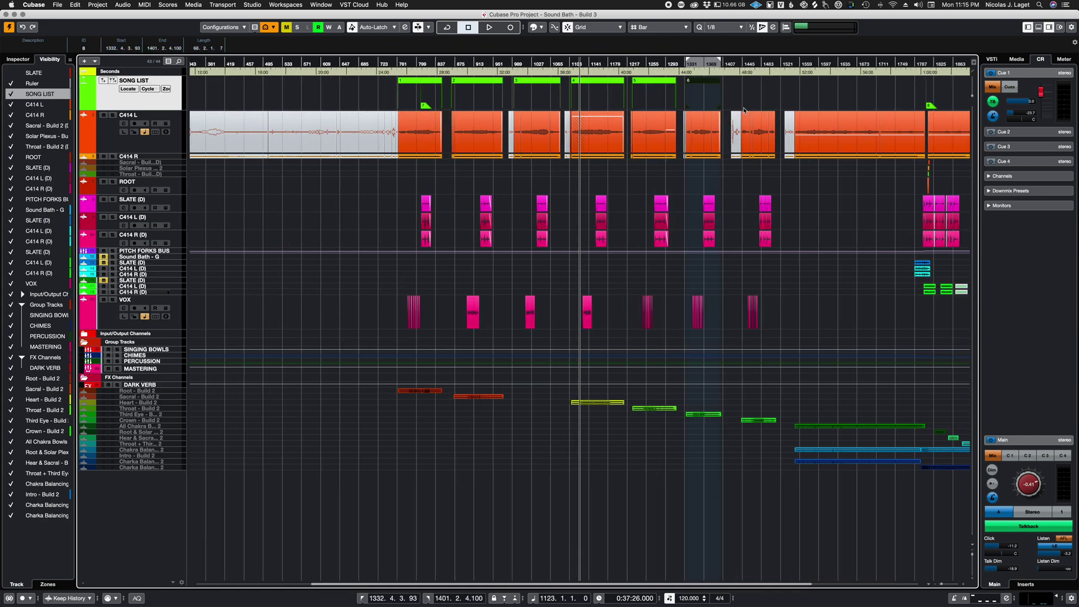
pyautogui.moveTo(743, 112); pyautogui.dragTo(774, 169)
pyautogui.press('p')
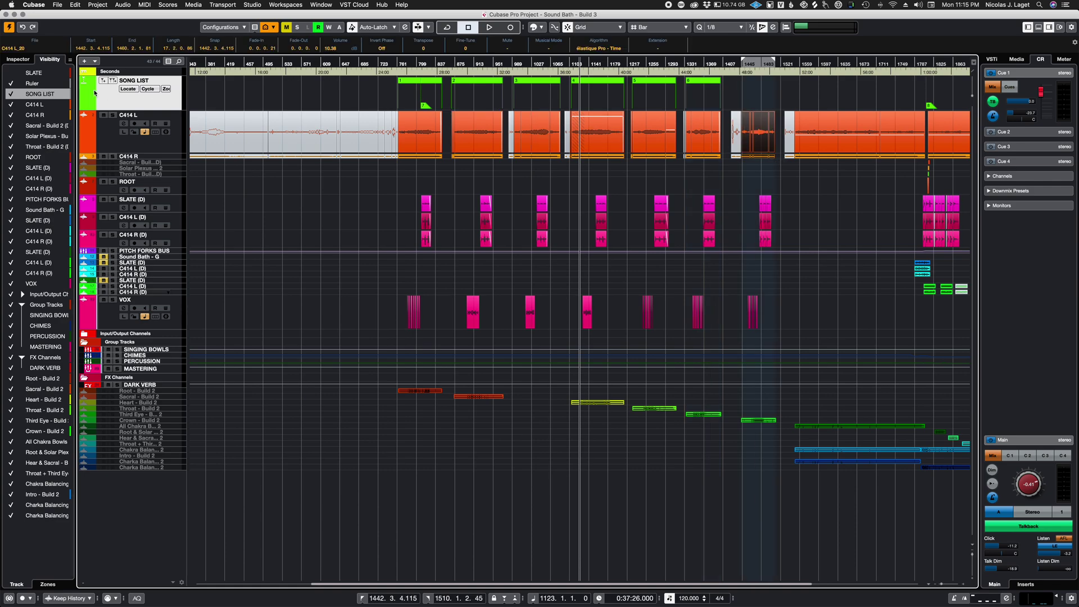
pyautogui.doubleClick(321, 82)
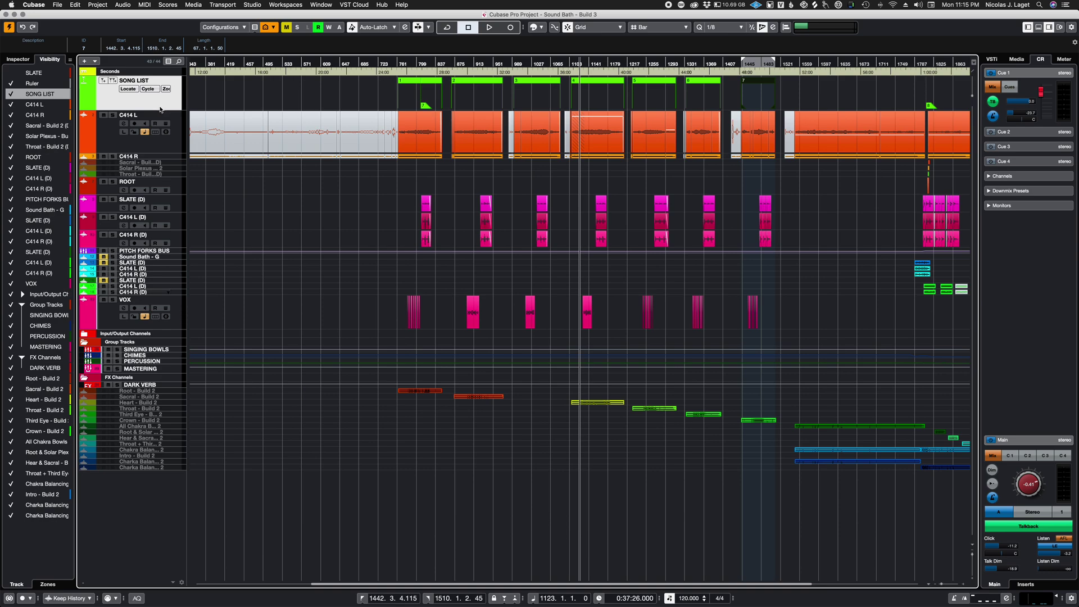
pyautogui.moveTo(160, 110); pyautogui.dragTo(166, 127)
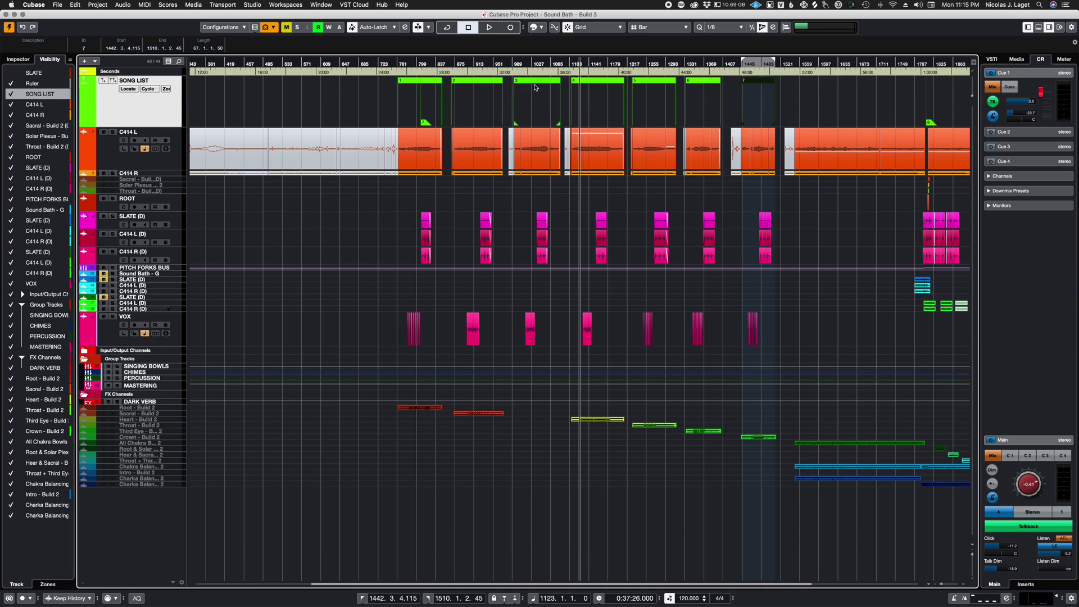
# Show the SONG LIST marker list in its own window, reposition it and select the first marker
pyautogui.click(18, 60)
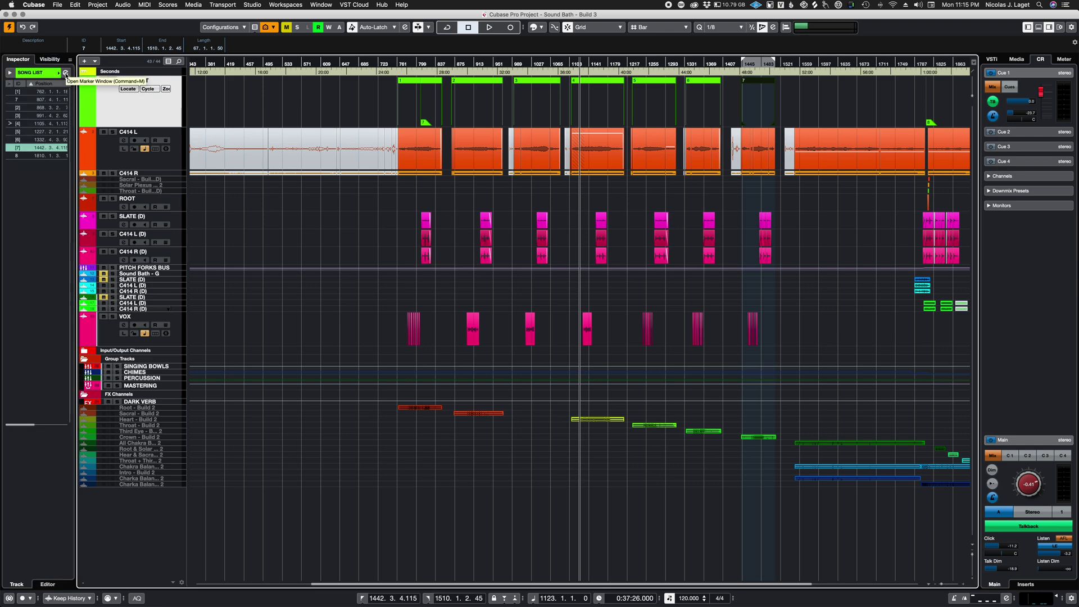
pyautogui.click(67, 75)
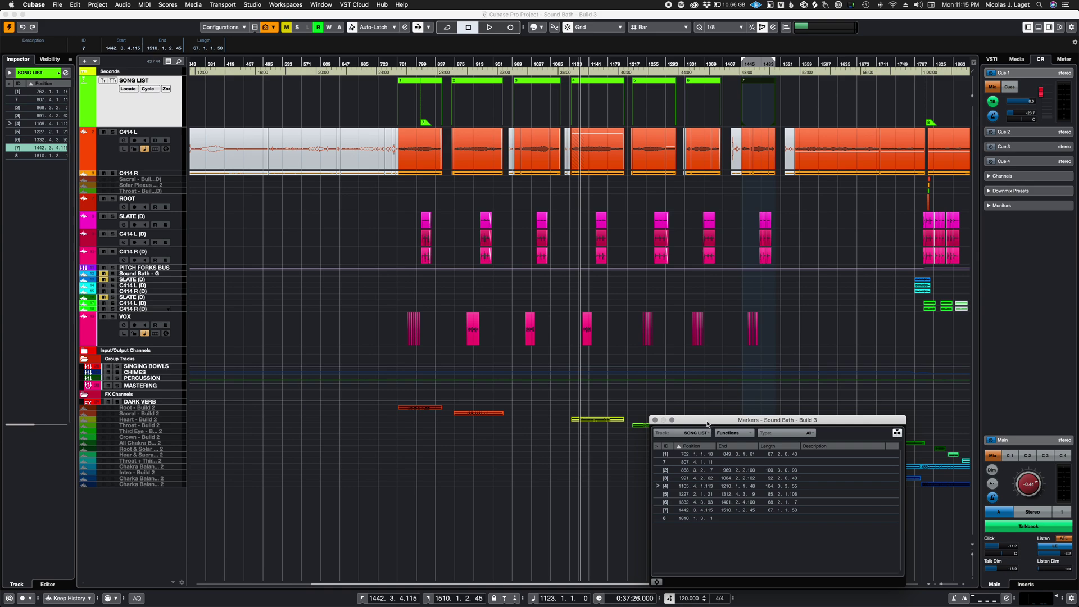
pyautogui.moveTo(707, 423); pyautogui.dragTo(479, 245)
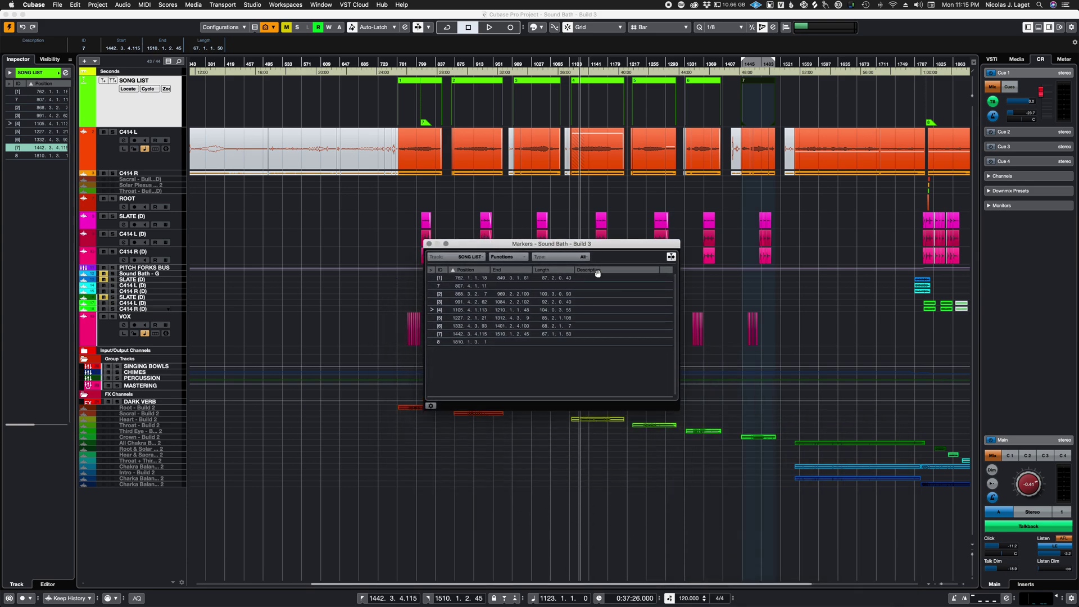
pyautogui.click(449, 278)
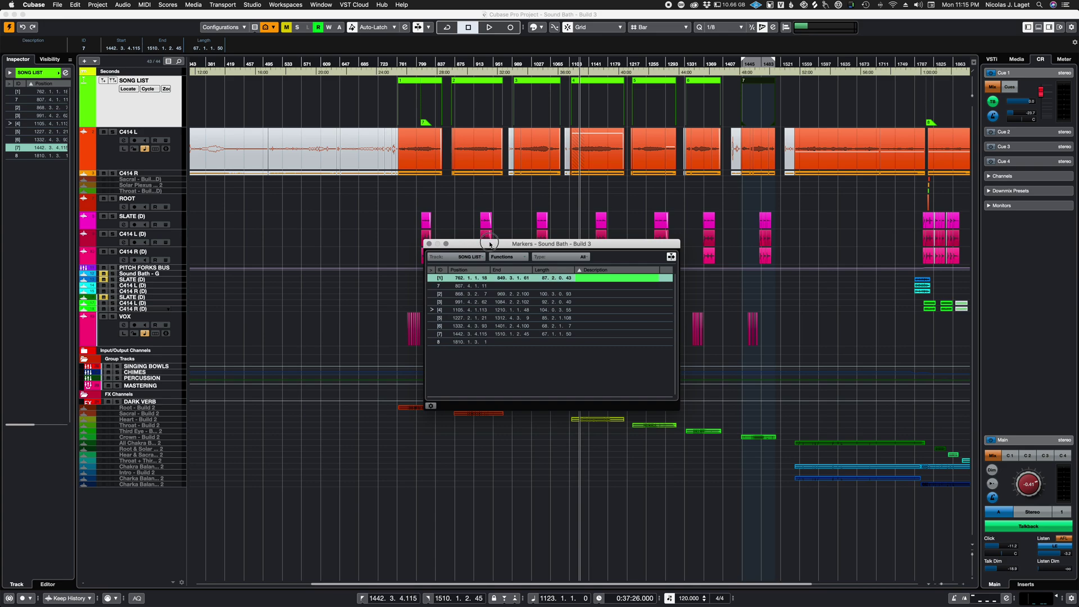
pyautogui.moveTo(489, 244); pyautogui.dragTo(516, 205)
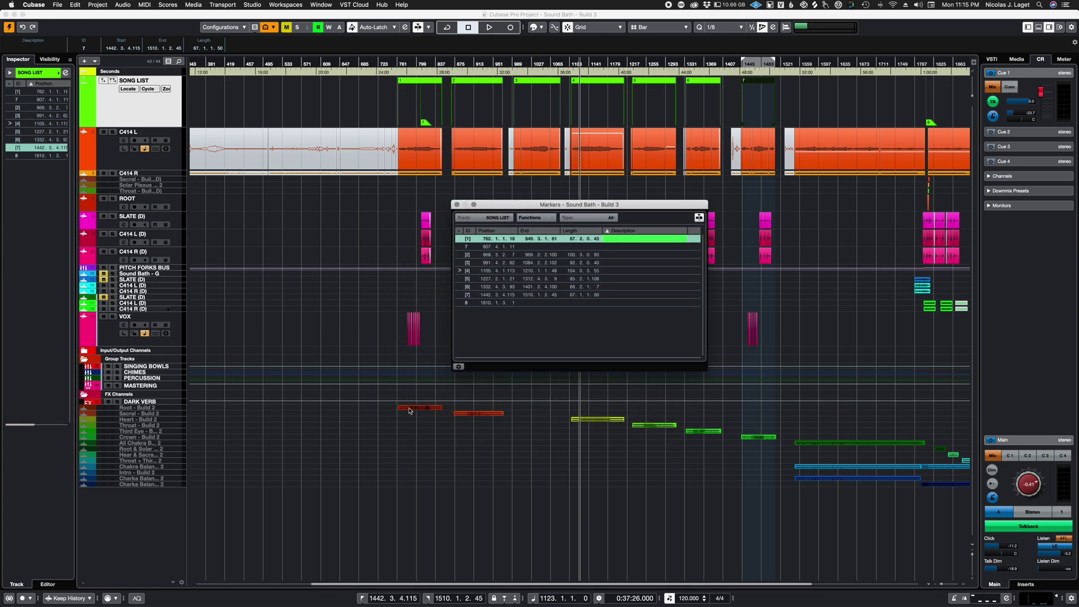
# Close the markers window, reselect the SONG LIST track and reopen the markers window
pyautogui.hotkey('ctrl', 'm')
pyautogui.click(150, 409)
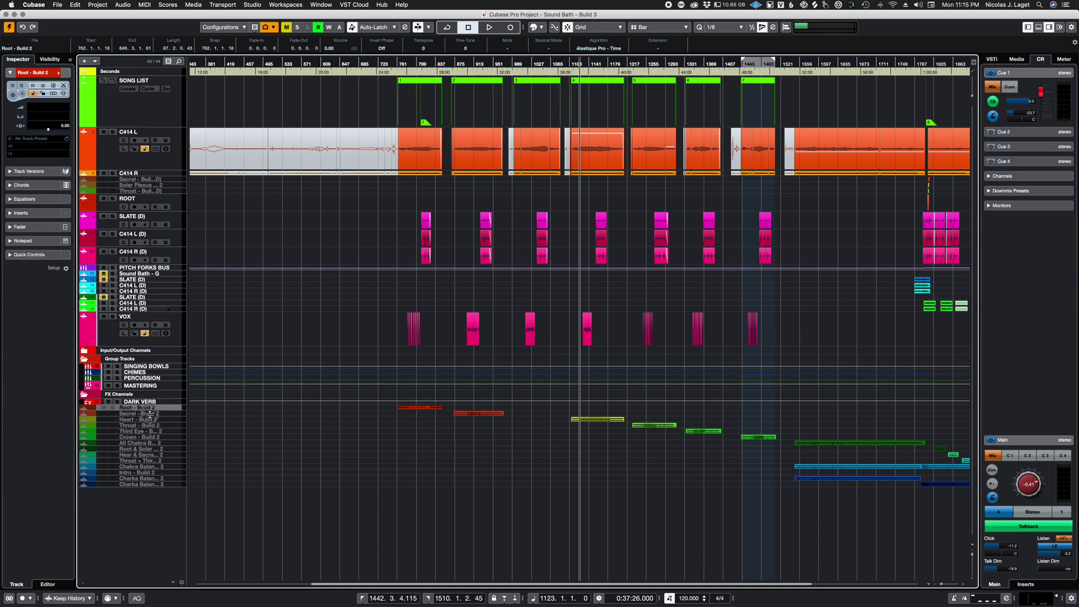
pyautogui.click(119, 122)
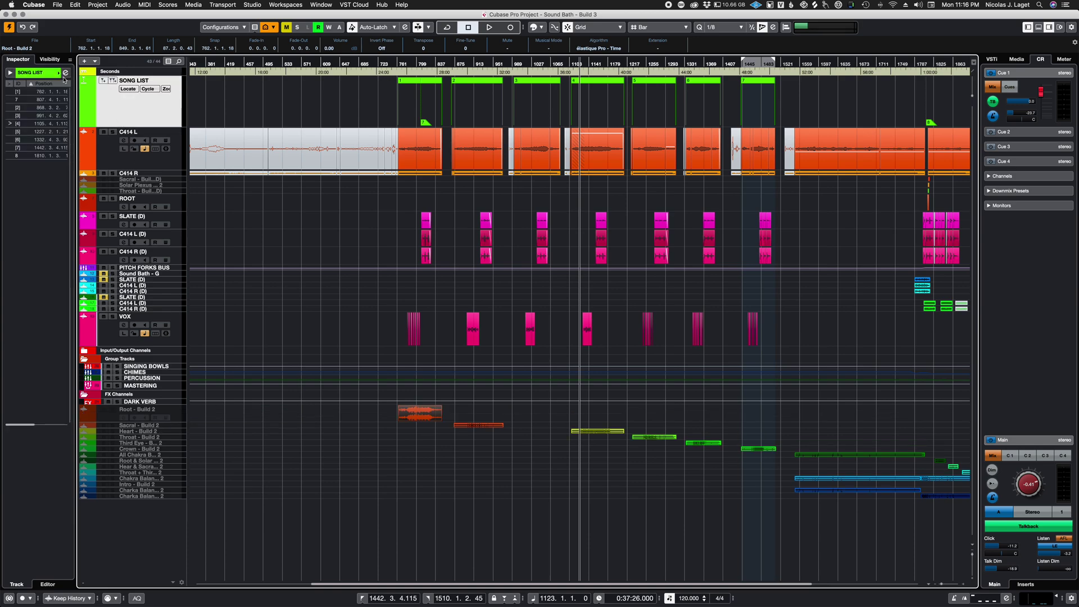
pyautogui.hotkey('ctrl', 'm')
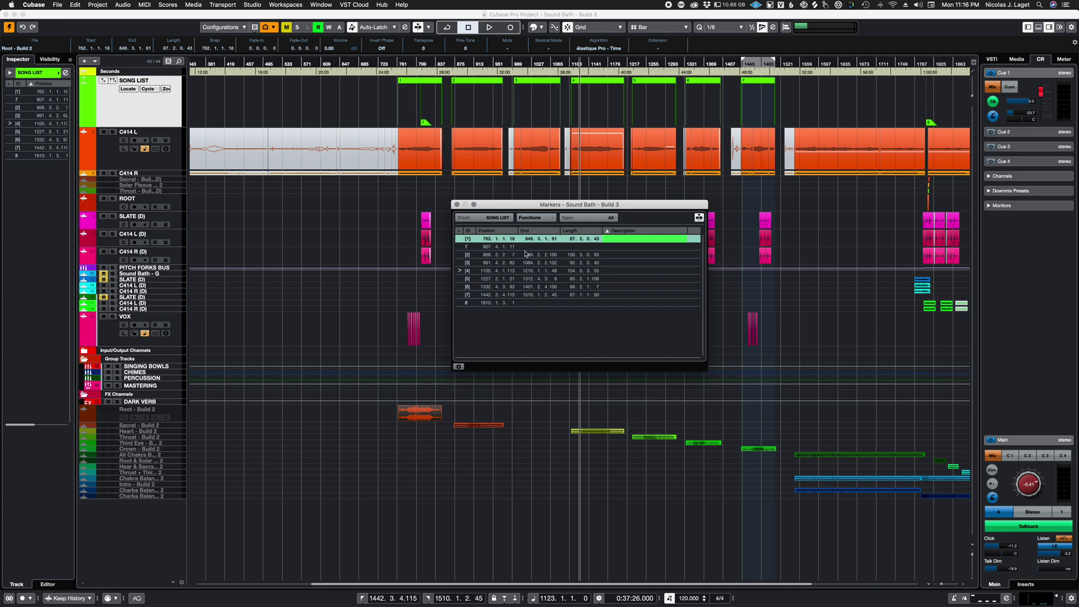
# Name the first three cycle markers Root, Sacral and Solar
pyautogui.doubleClick(634, 240)
pyautogui.write('Root')
pyautogui.press('Return')
pyautogui.click(461, 256)
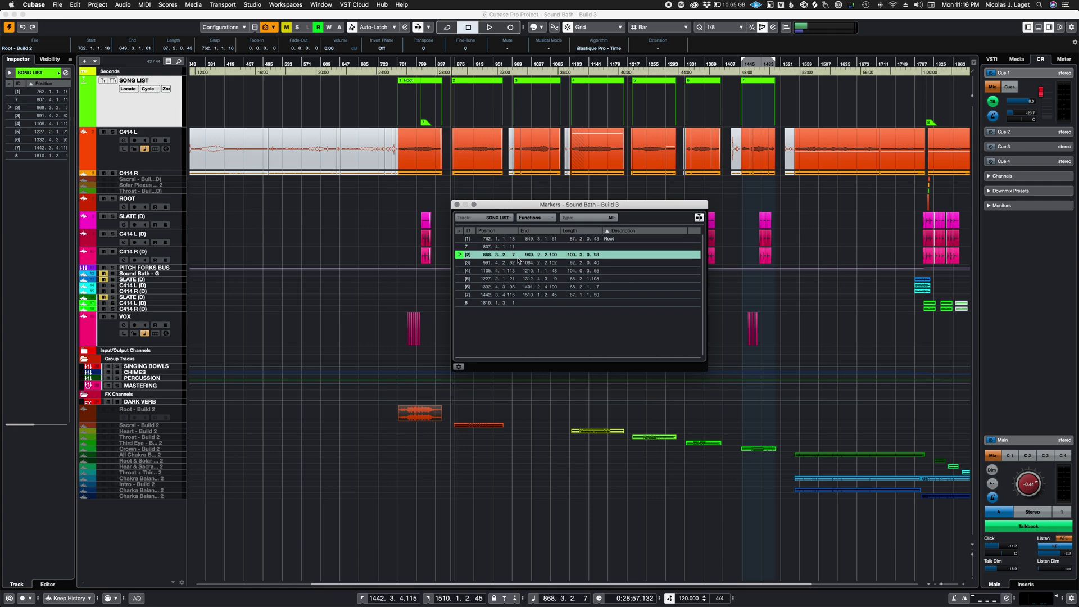
pyautogui.doubleClick(616, 255)
pyautogui.write('Sacra')
pyautogui.press('Return')
pyautogui.doubleClick(610, 263)
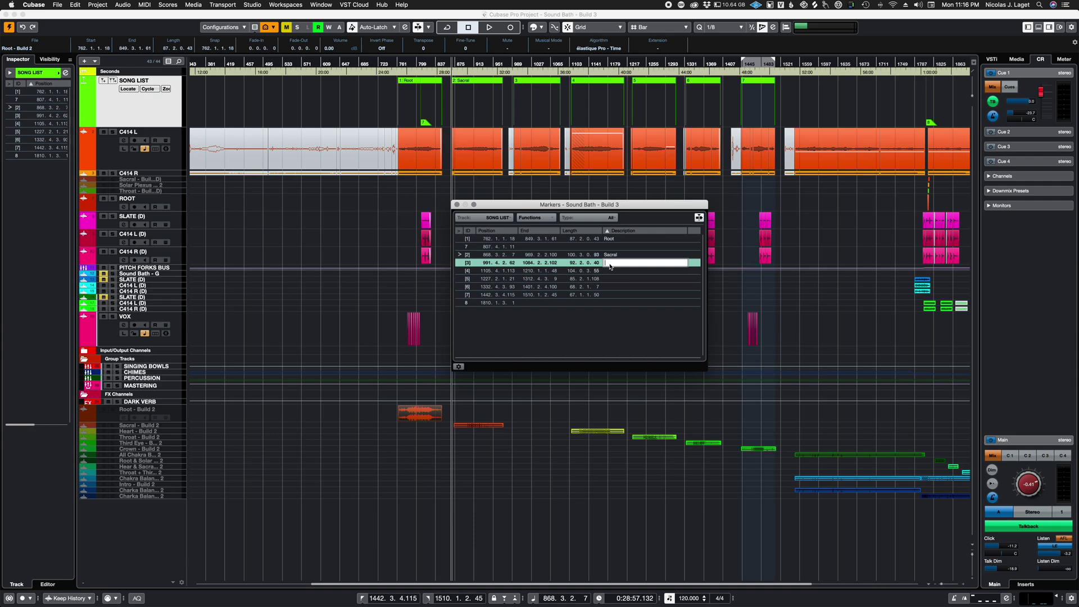
pyautogui.write('Ple')
pyautogui.press('Return')
# Name the fourth and fifth cycle markers Heart and Throat
pyautogui.doubleClick(610, 271)
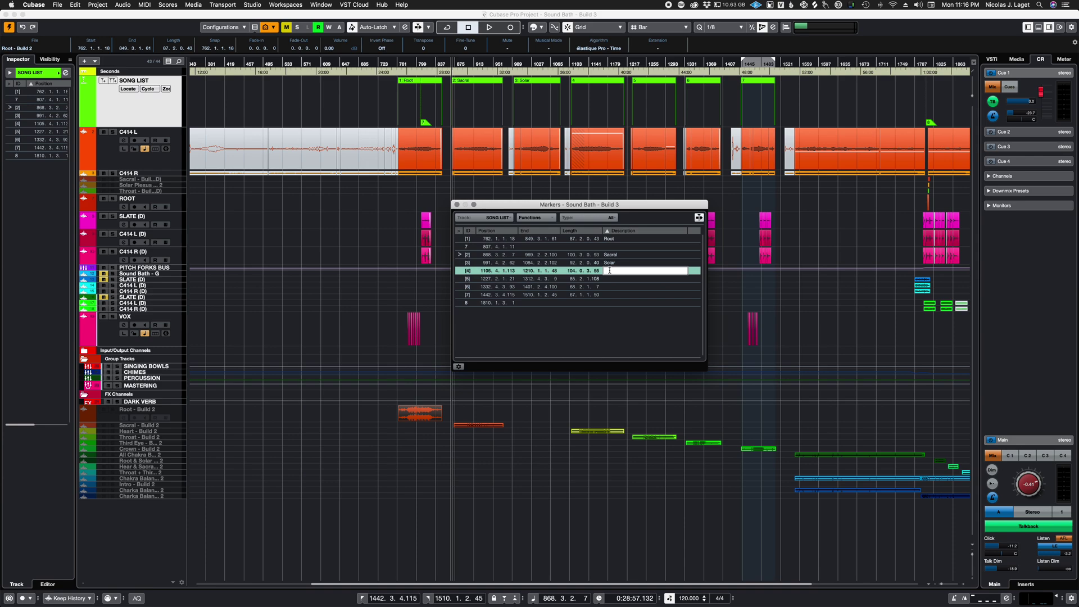
pyautogui.write('Heart')
pyautogui.press('Return')
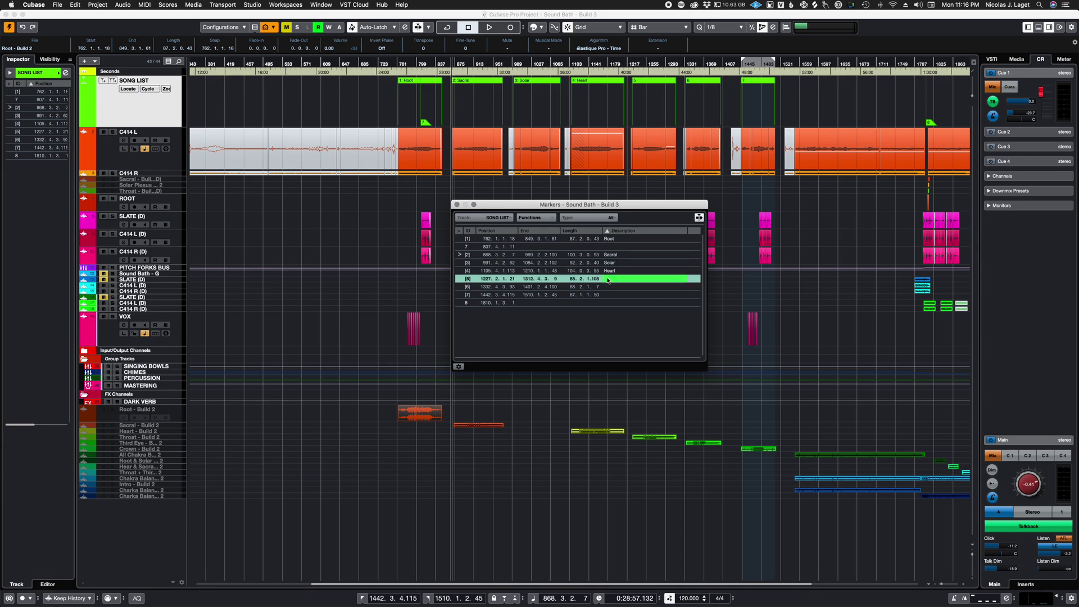
pyautogui.doubleClick(608, 280)
pyautogui.write('at')
pyautogui.press('Return')
# Name the sixth and seventh cycle markers Third Eye and Crown
pyautogui.doubleClick(610, 288)
pyautogui.write('Third Ey')
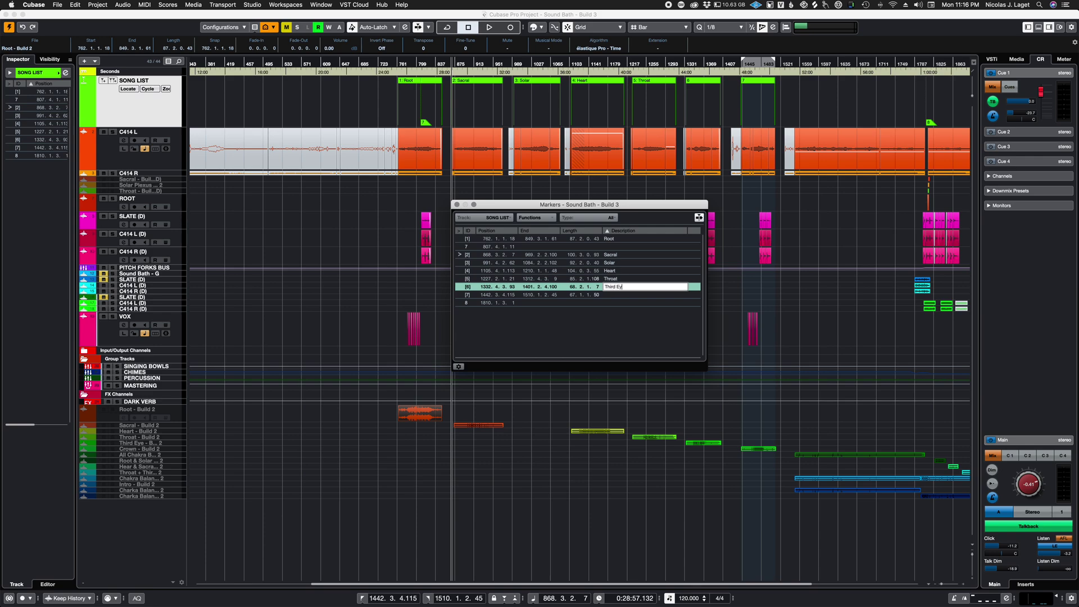
pyautogui.press('Return')
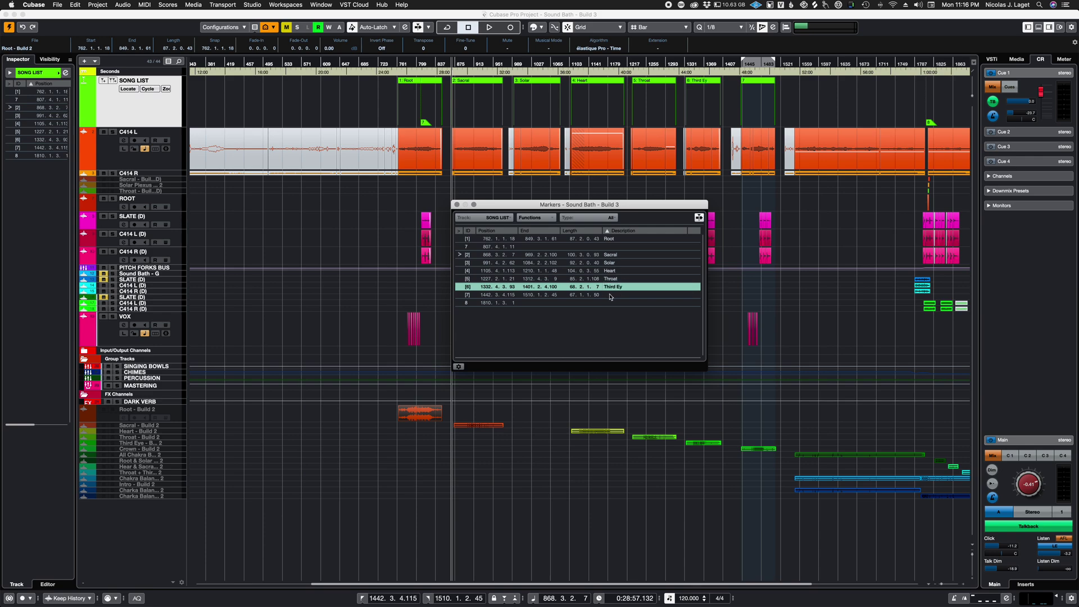
pyautogui.doubleClick(624, 287)
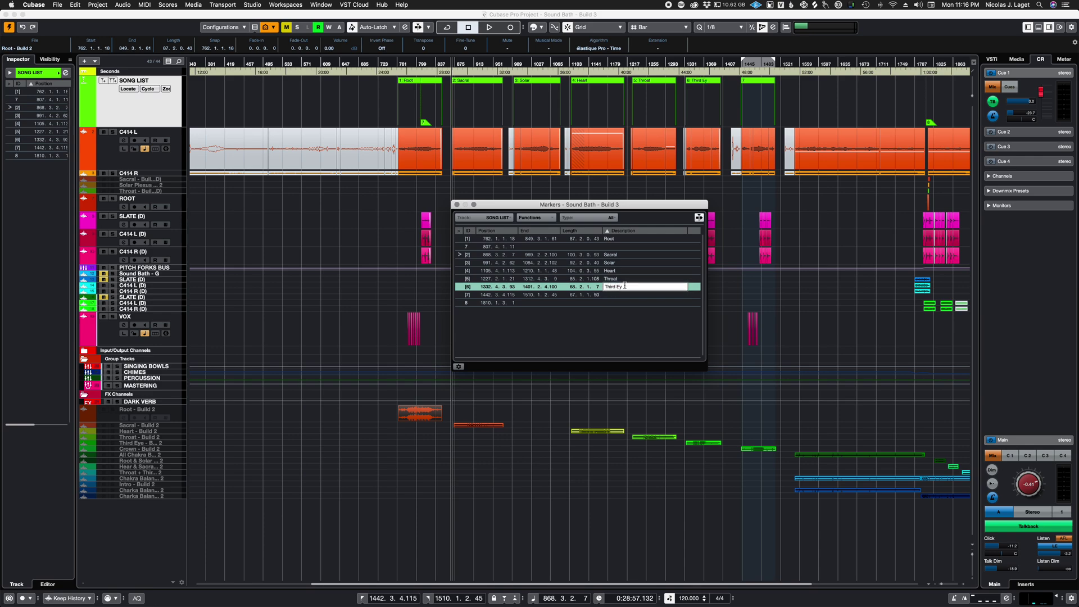
pyautogui.press('Return')
pyautogui.doubleClick(617, 296)
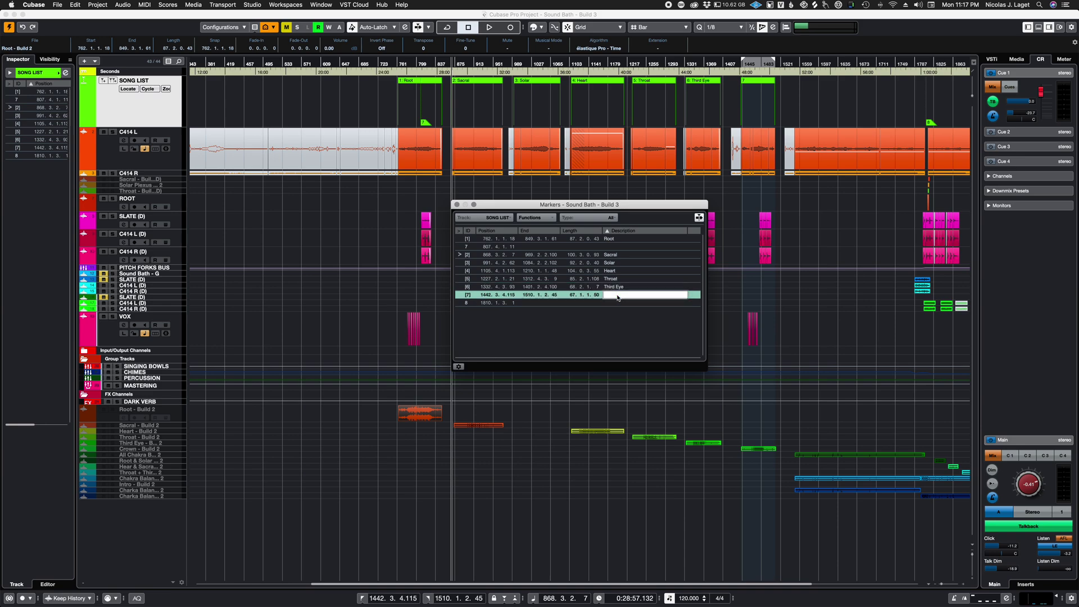
pyautogui.write('Crown')
pyautogui.press('Return')
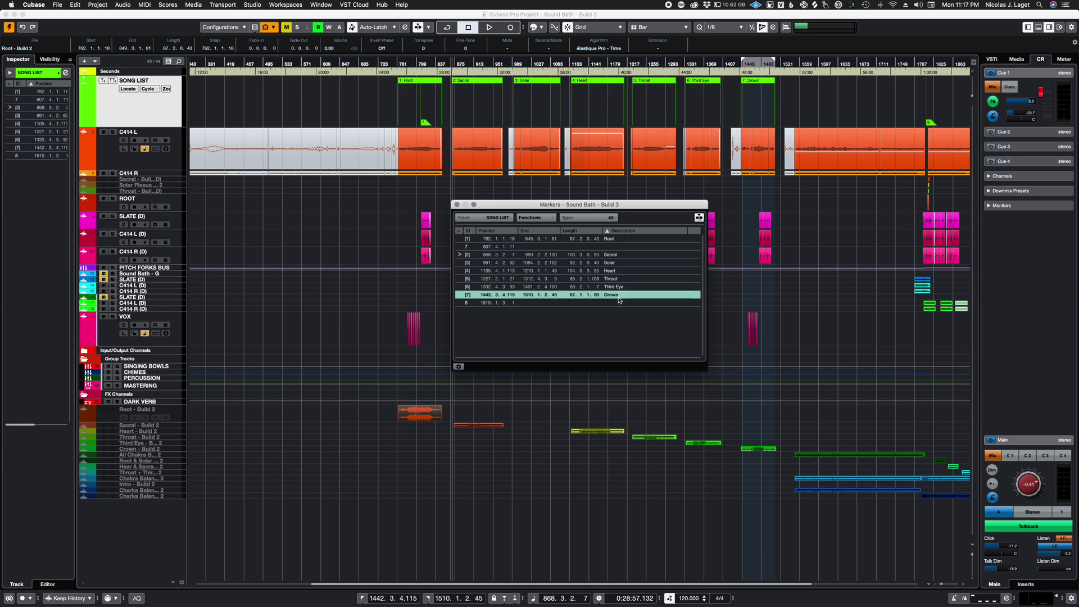
pyautogui.moveTo(555, 205); pyautogui.dragTo(549, 210)
# Close the markers window and step through the named markers Sacral to Crown on the ruler
pyautogui.click(413, 83)
pyautogui.press('super+m')
pyautogui.click(474, 84)
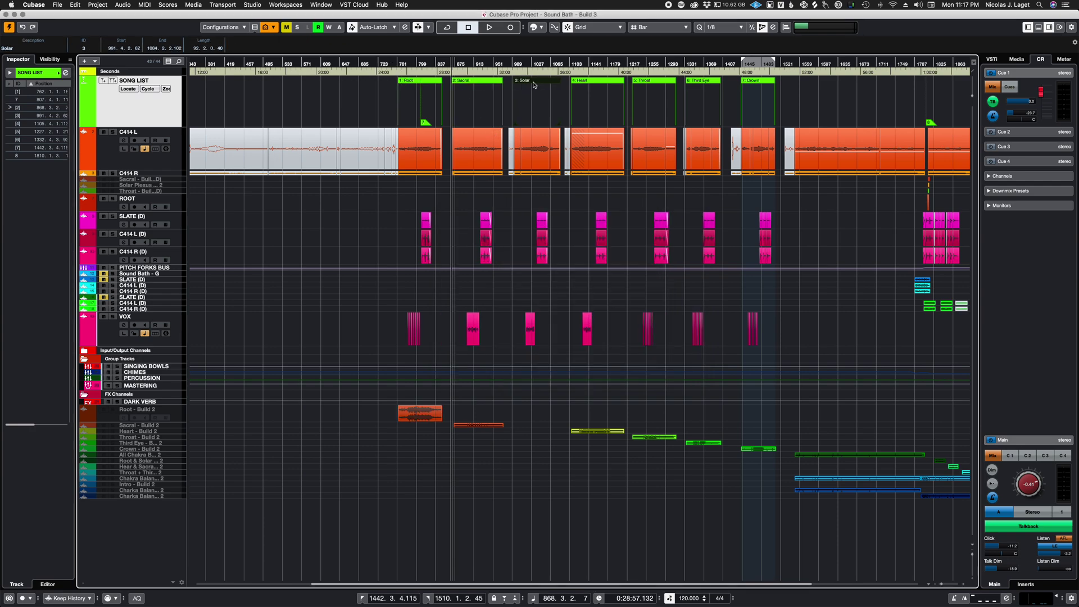
pyautogui.click(591, 82)
pyautogui.click(649, 82)
pyautogui.click(700, 82)
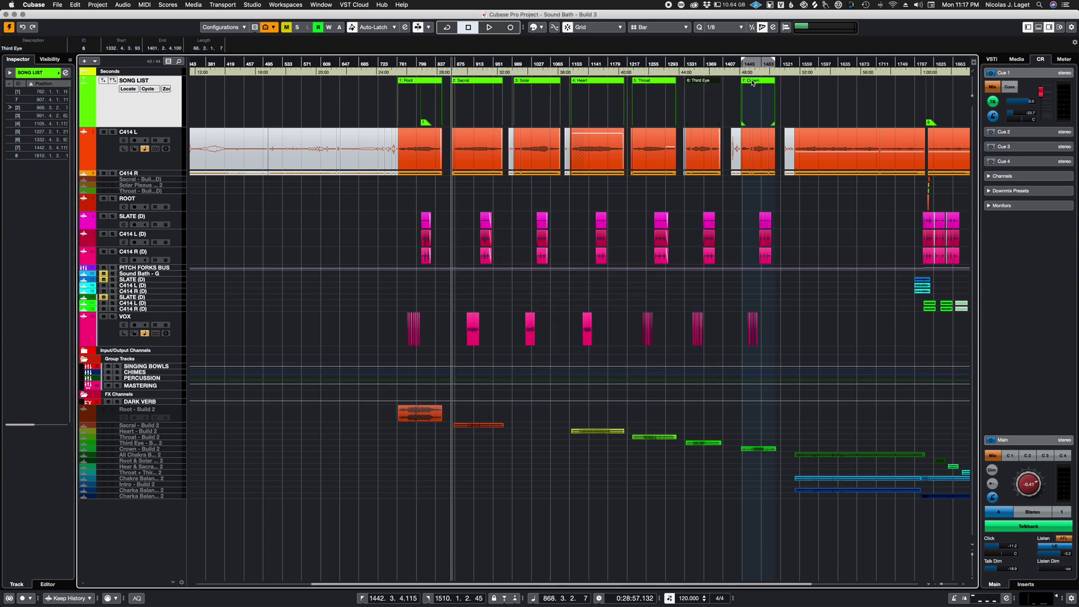
pyautogui.click(753, 82)
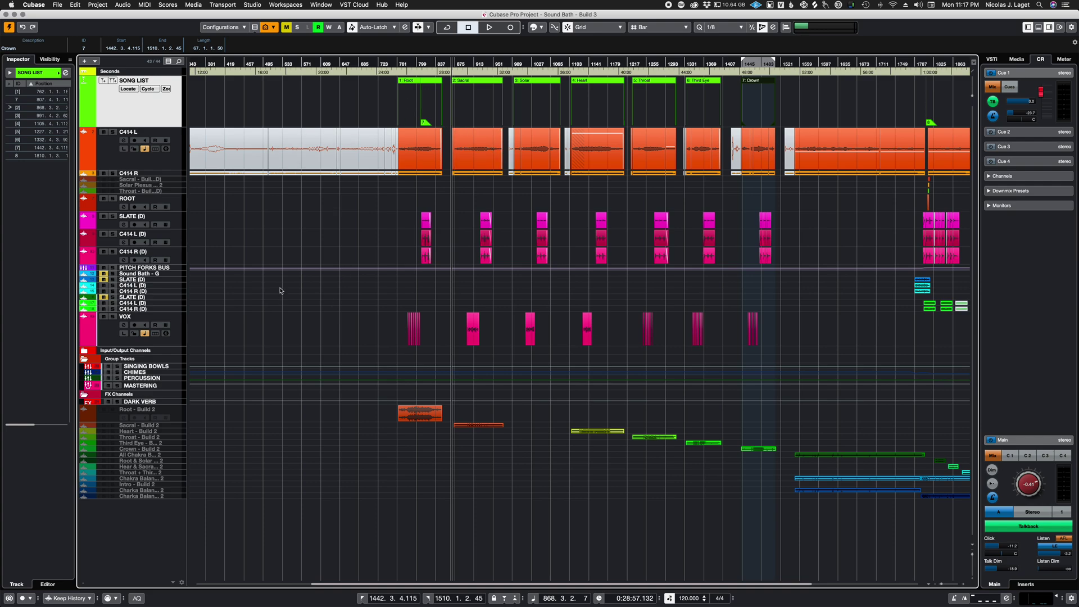
# Bring up the File menu to reach the export commands
pyautogui.click(57, 5)
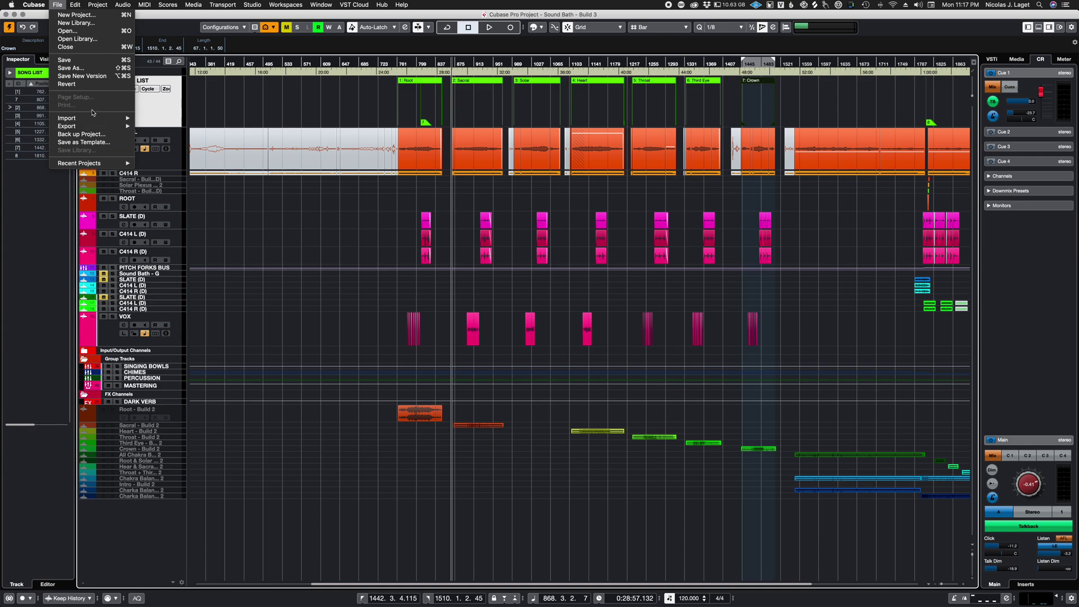
pyautogui.moveTo(68, 125)
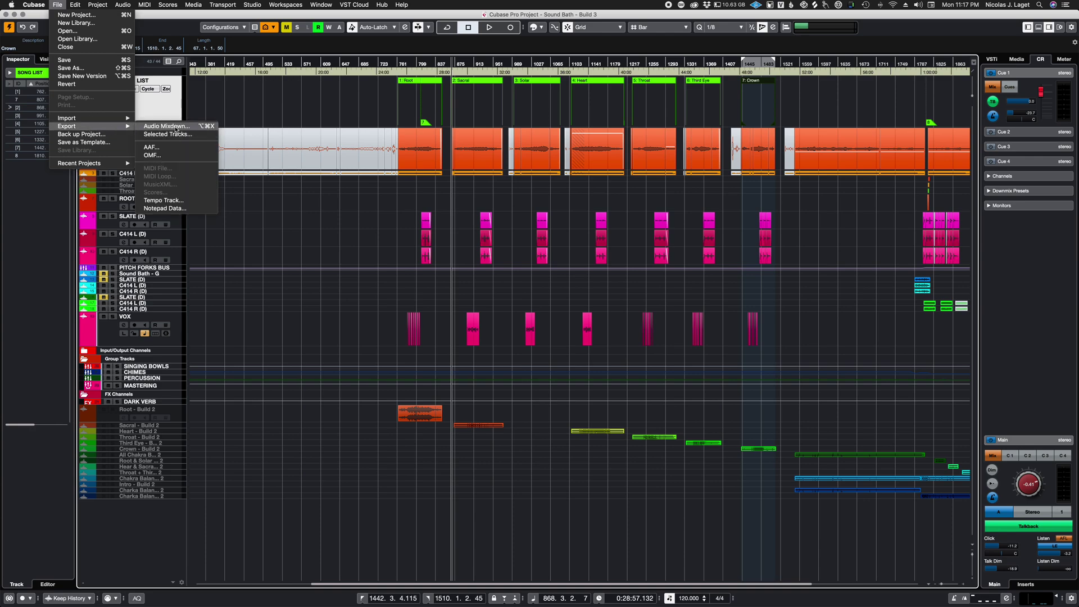
# In Export Audio Mixdown, export a single channel between cycle markers instead of locators
pyautogui.click(177, 127)
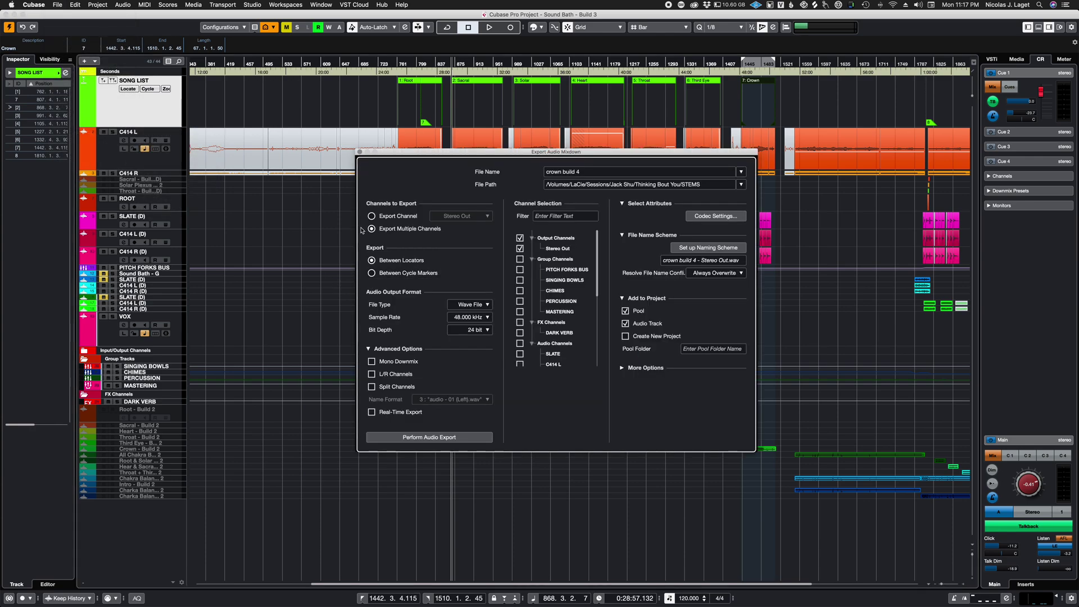
pyautogui.click(372, 274)
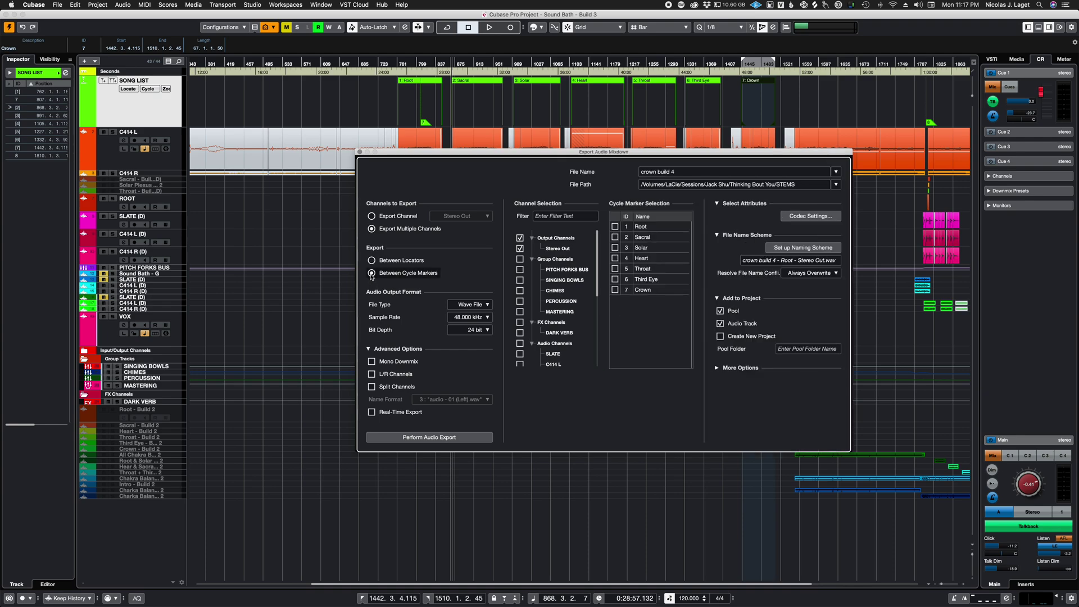
pyautogui.click(372, 216)
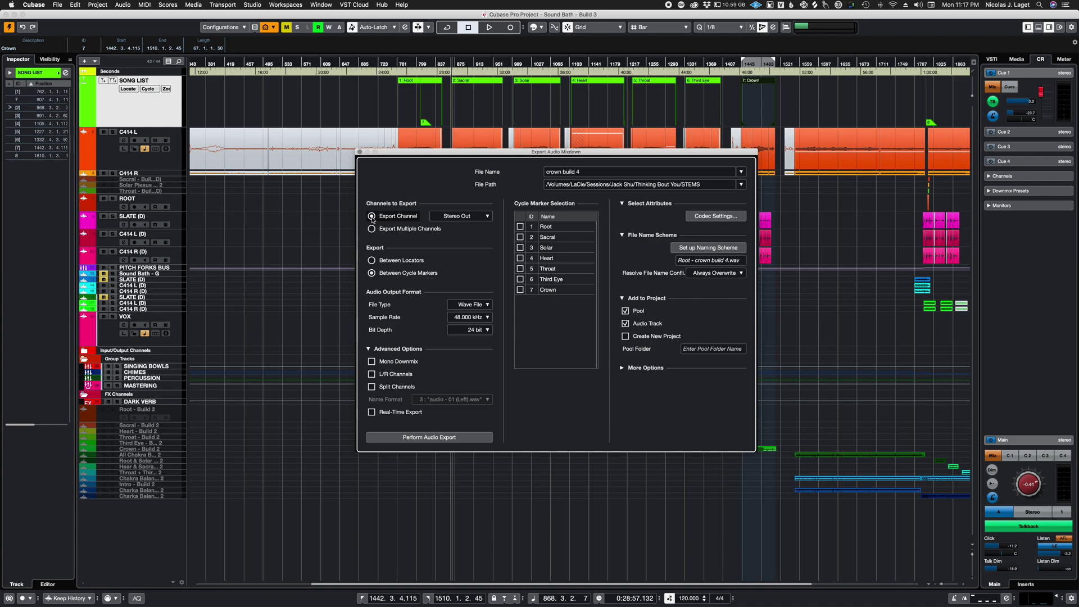
# Choose the MASTERING group channel as the channel to export
pyautogui.click(464, 216)
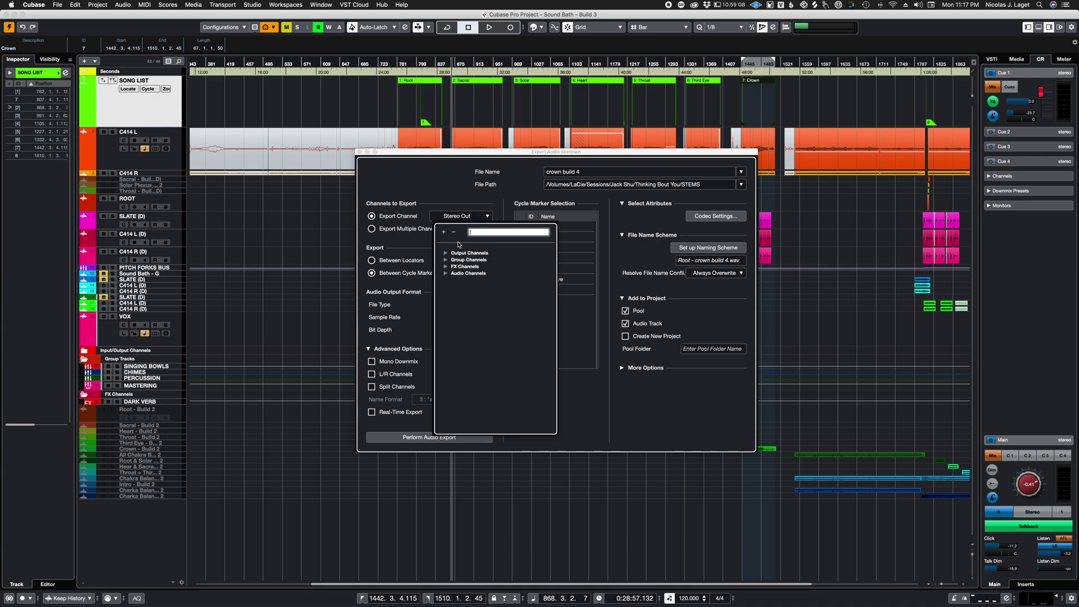
pyautogui.click(446, 253)
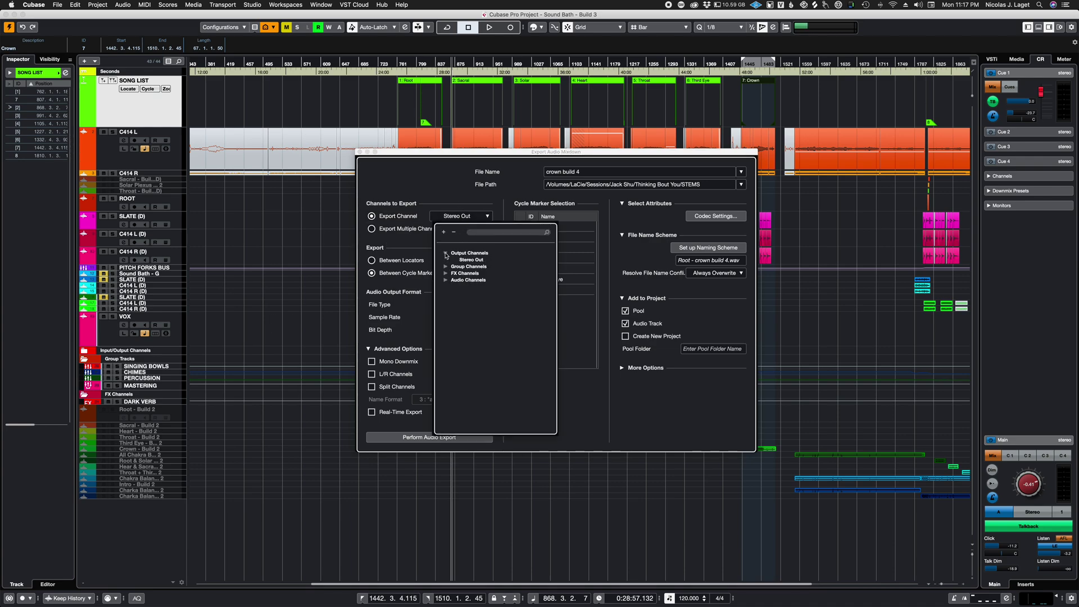
pyautogui.click(446, 267)
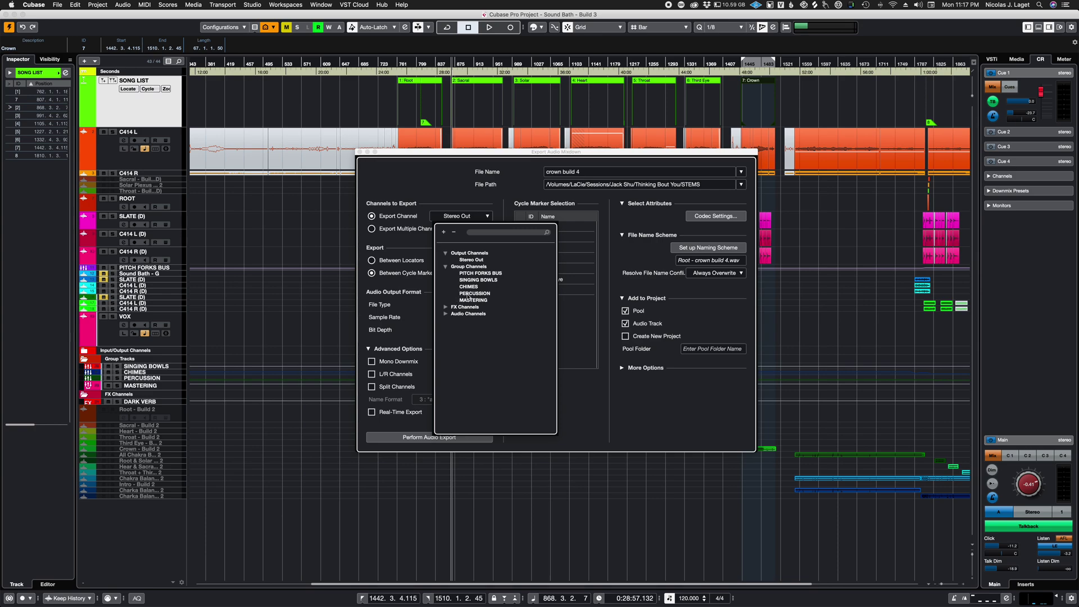
pyautogui.click(472, 300)
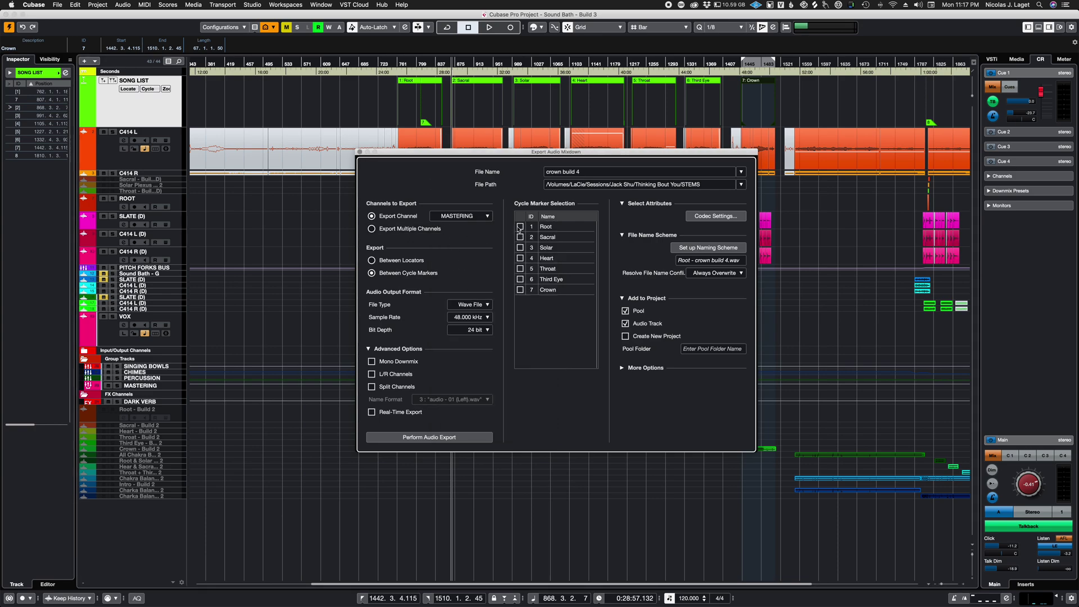
# Tick all seven cycle markers for export
pyautogui.moveTo(519, 226); pyautogui.dragTo(522, 290)
pyautogui.click(520, 290)
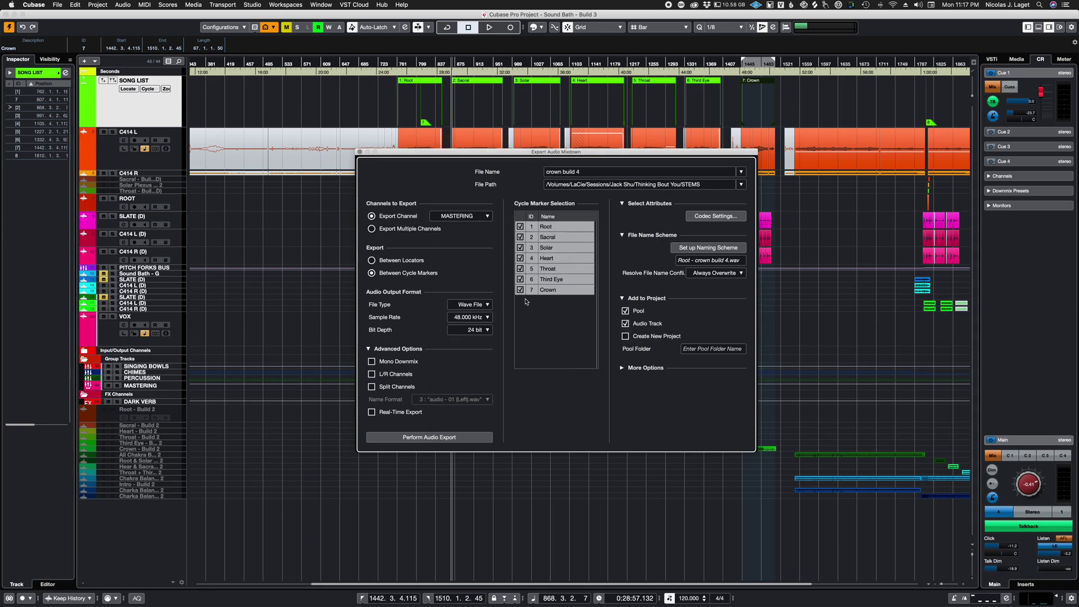
pyautogui.click(535, 327)
# Set the export format to 44.100 kHz sample rate and 16-bit depth
pyautogui.click(469, 317)
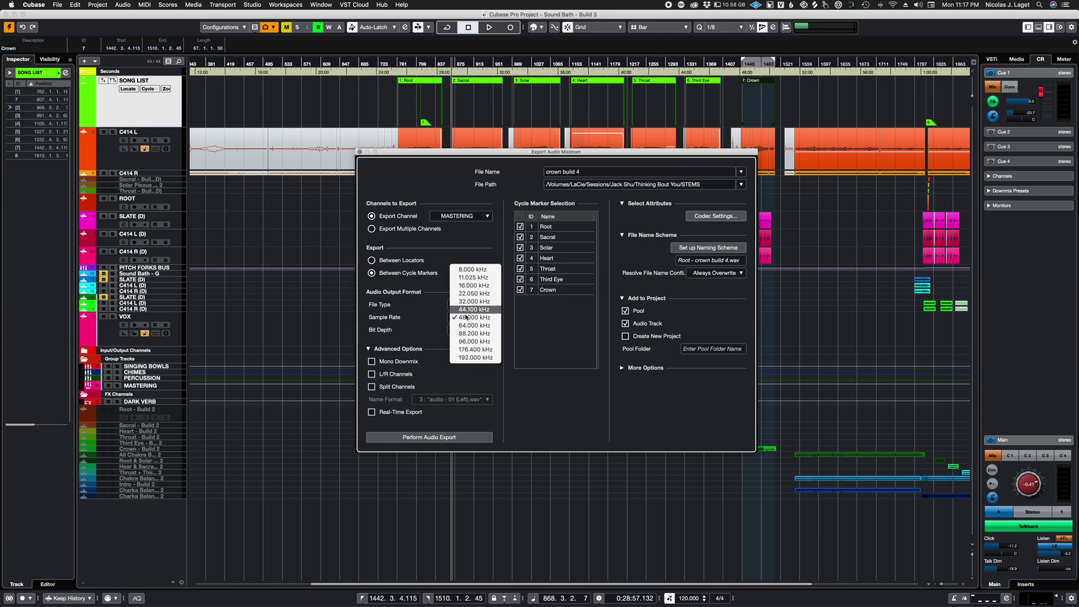
pyautogui.click(468, 310)
pyautogui.click(469, 330)
pyautogui.click(465, 339)
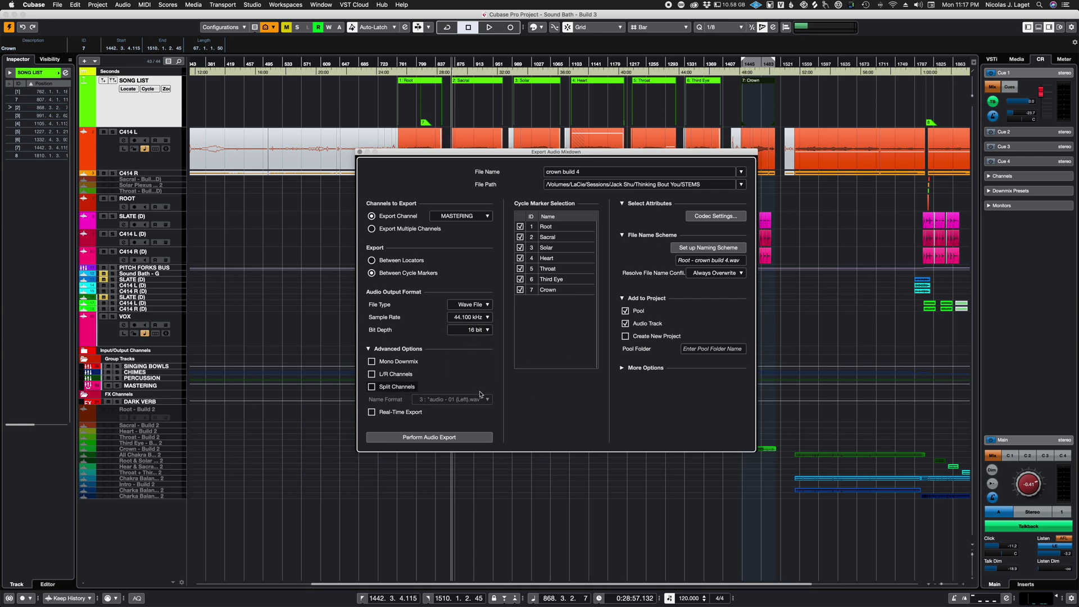
# Set the export file name to Sound Bath
pyautogui.click(562, 172)
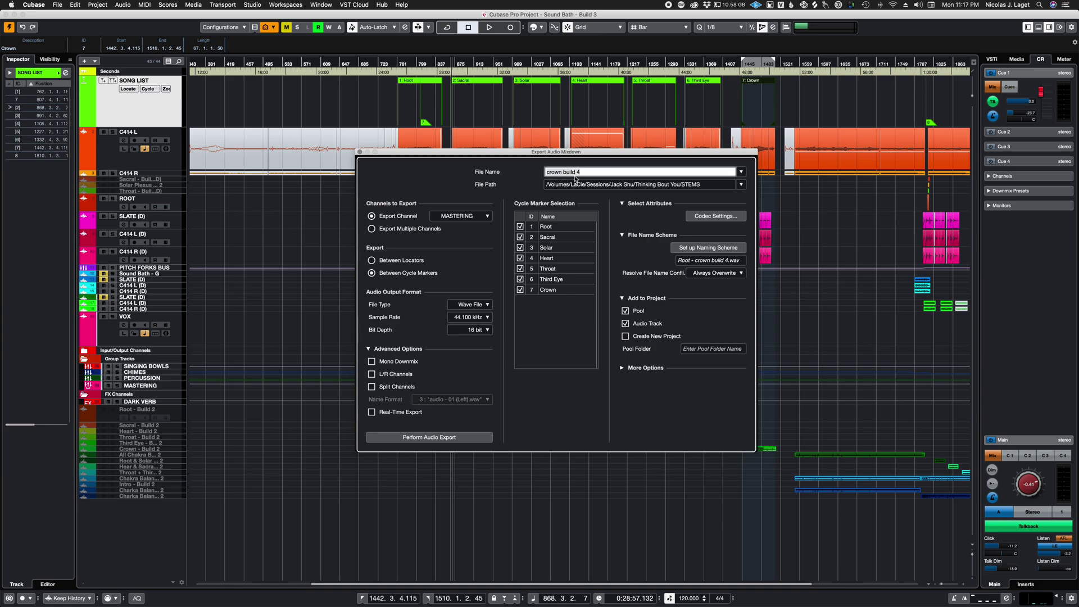
pyautogui.write('Sound Bath')
pyautogui.press('Return')
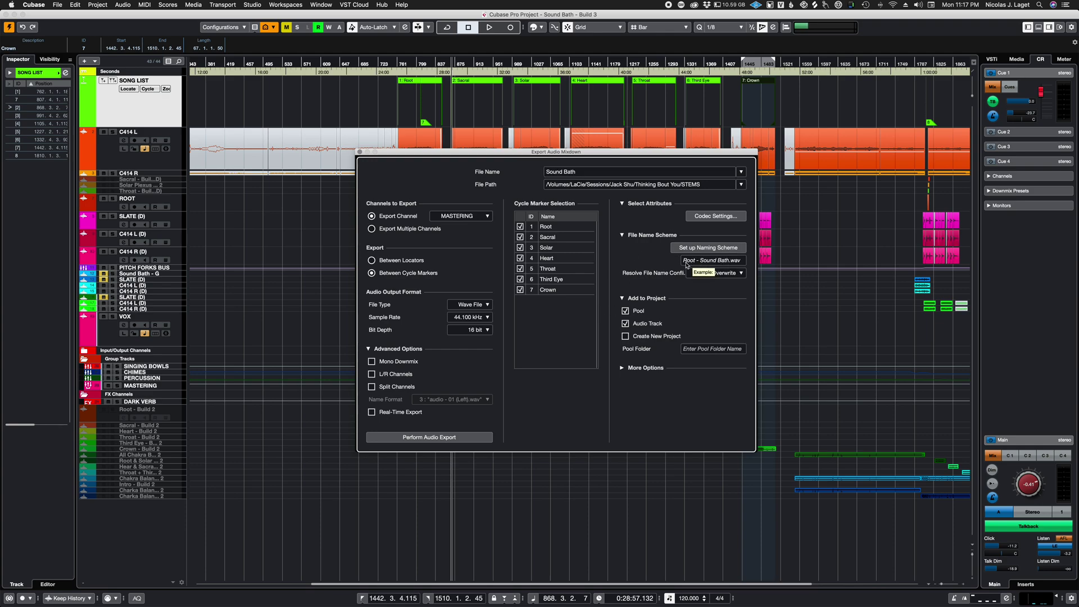
pyautogui.click(689, 249)
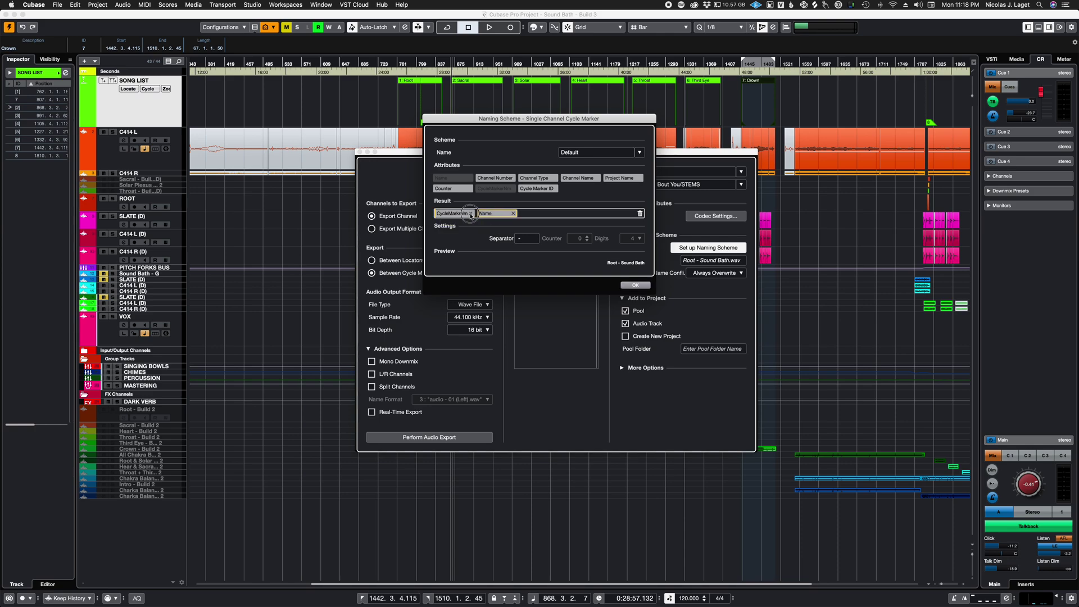
# Reorder the naming scheme so the name precedes the cycle marker name, giving 'Sound Bath - Root.wav'
pyautogui.moveTo(455, 213)
pyautogui.mouseDown()
pyautogui.moveTo(501, 213)
pyautogui.moveTo(445, 213)
pyautogui.mouseUp()
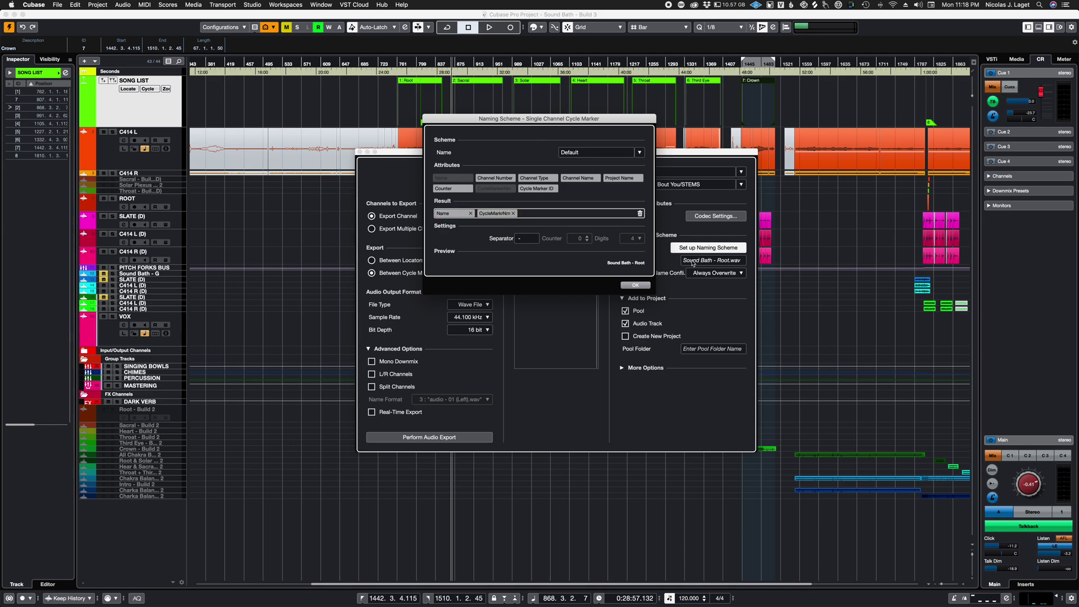
pyautogui.click(645, 286)
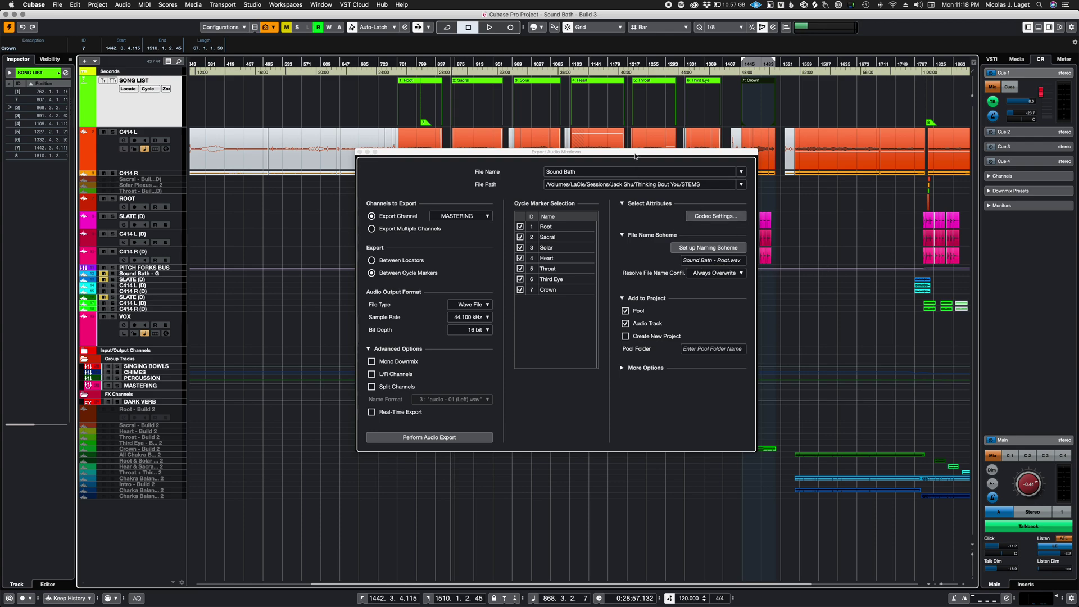
pyautogui.moveTo(634, 160); pyautogui.dragTo(621, 175)
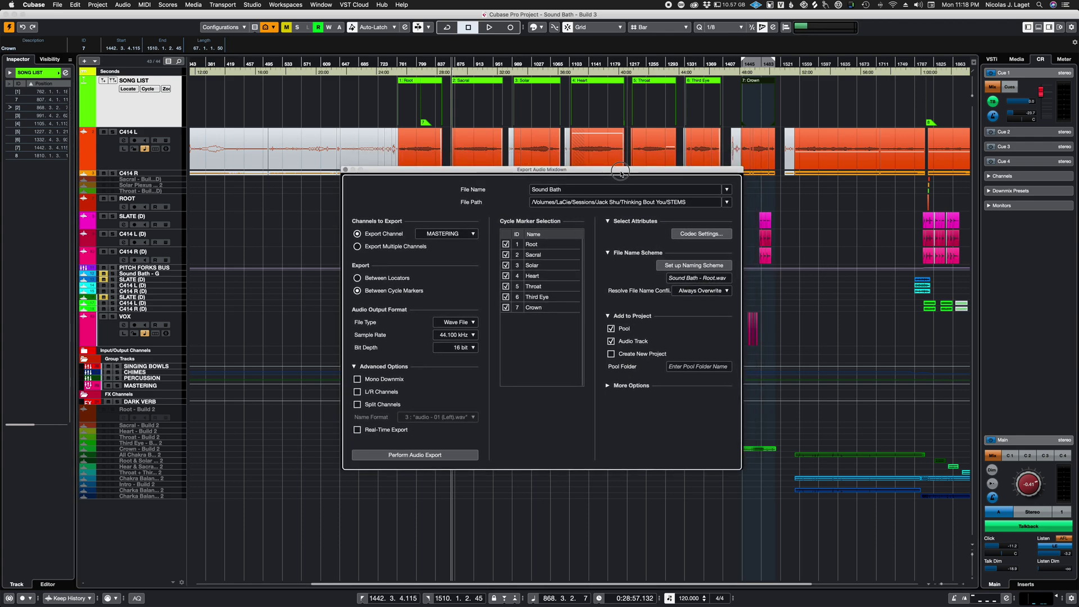
# Browse for the export path, going up to Sessions and into the session folder
pyautogui.click(727, 202)
pyautogui.click(759, 196)
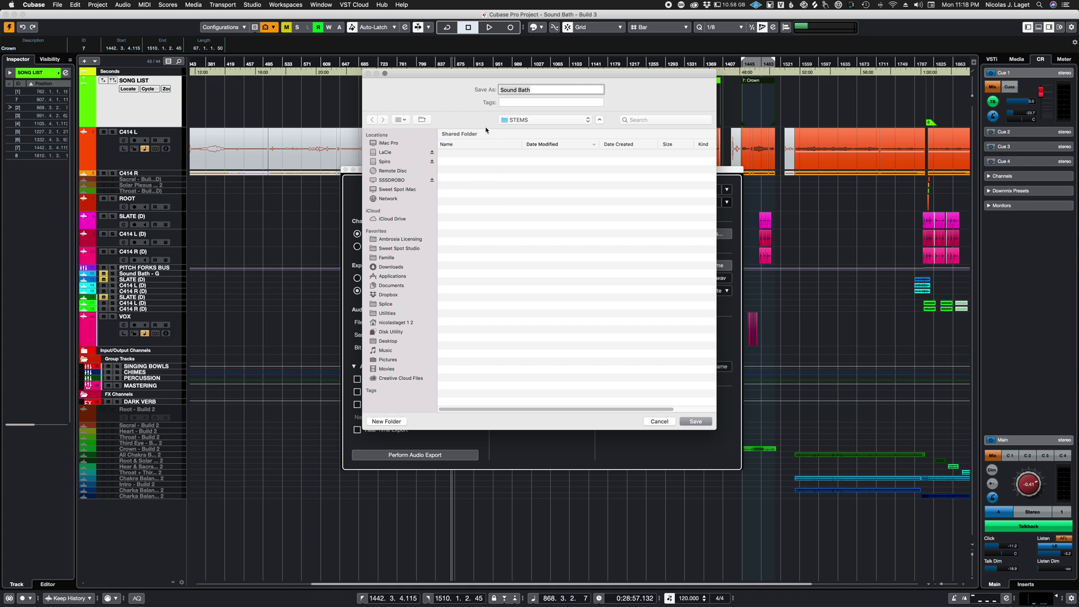
pyautogui.click(540, 120)
pyautogui.press('Escape')
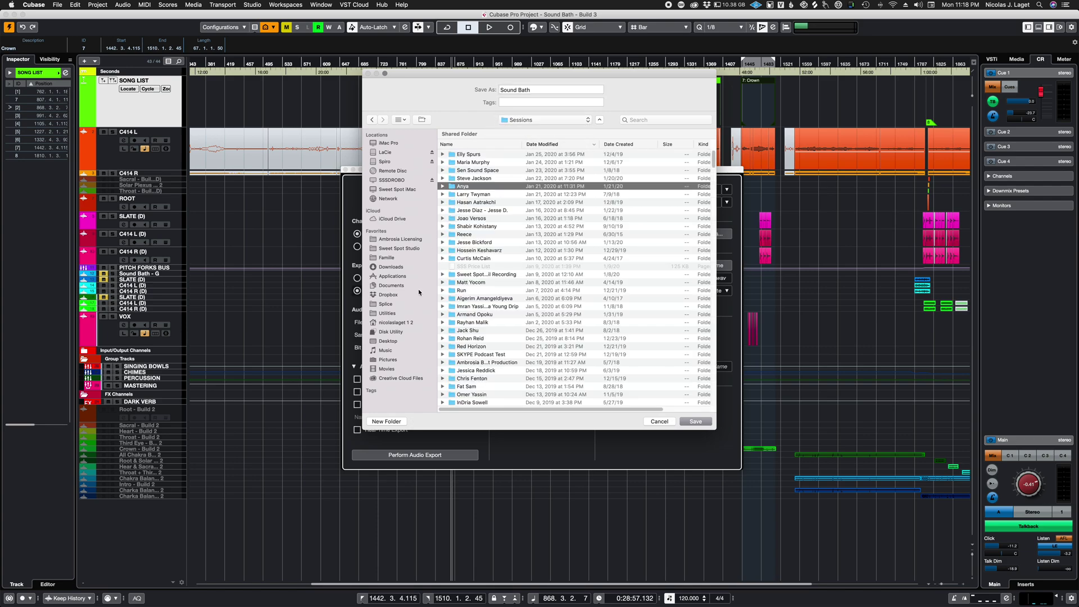
pyautogui.click(455, 145)
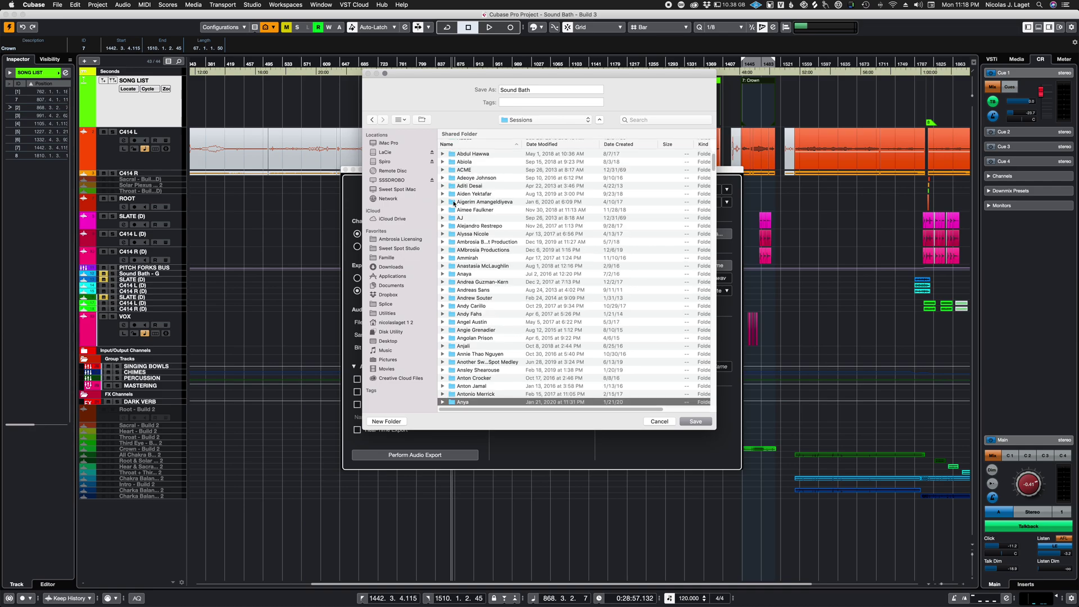
pyautogui.click(452, 195)
pyautogui.write('d')
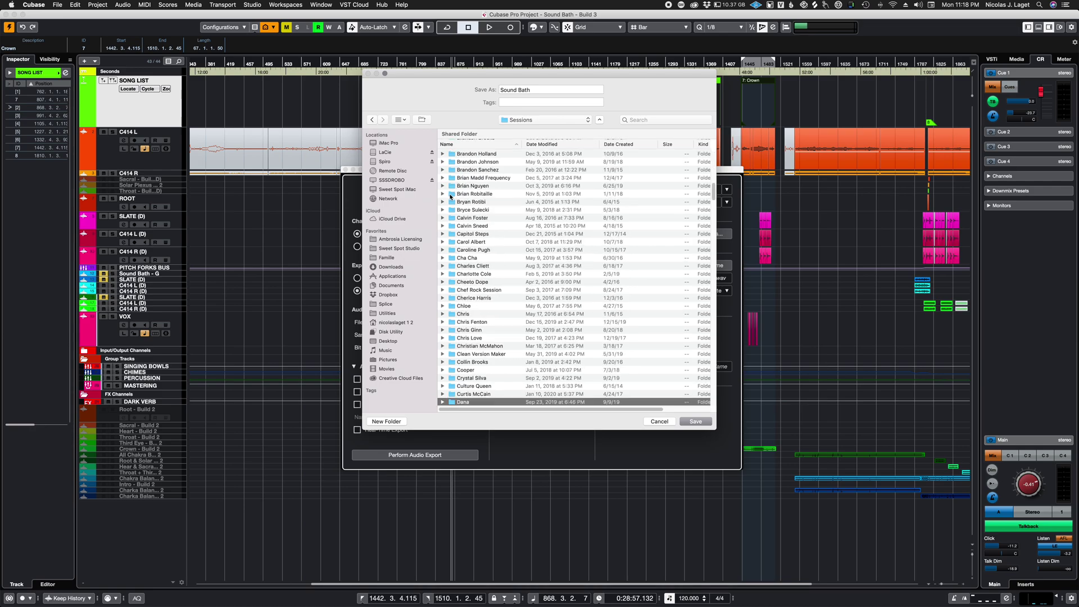
pyautogui.press('super+Down')
# Sort by date, widen the name column and peek into the session's subfolders
pyautogui.click(443, 163)
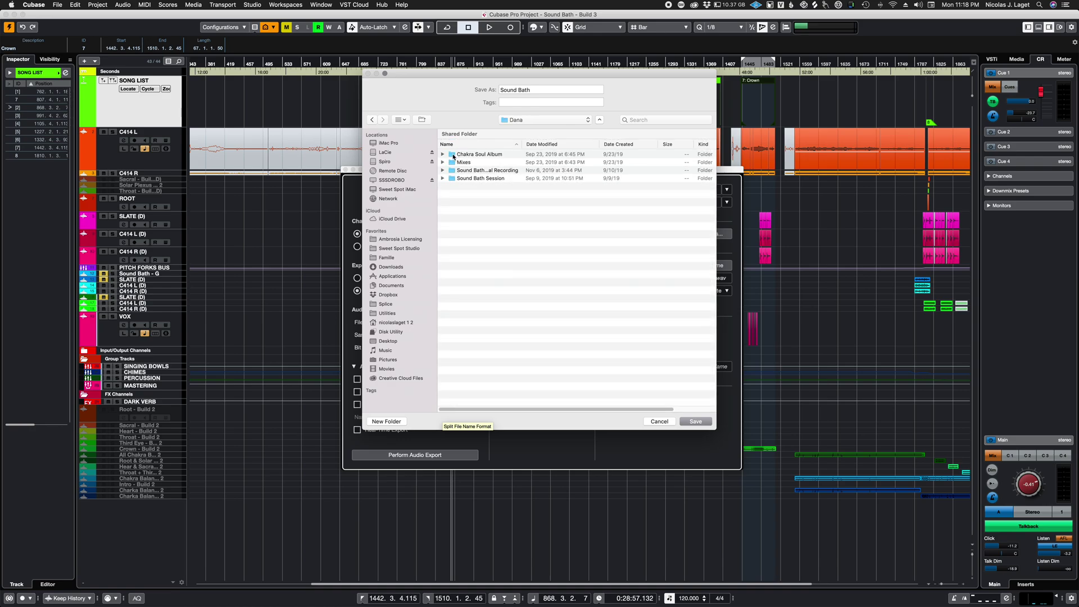
pyautogui.click(541, 144)
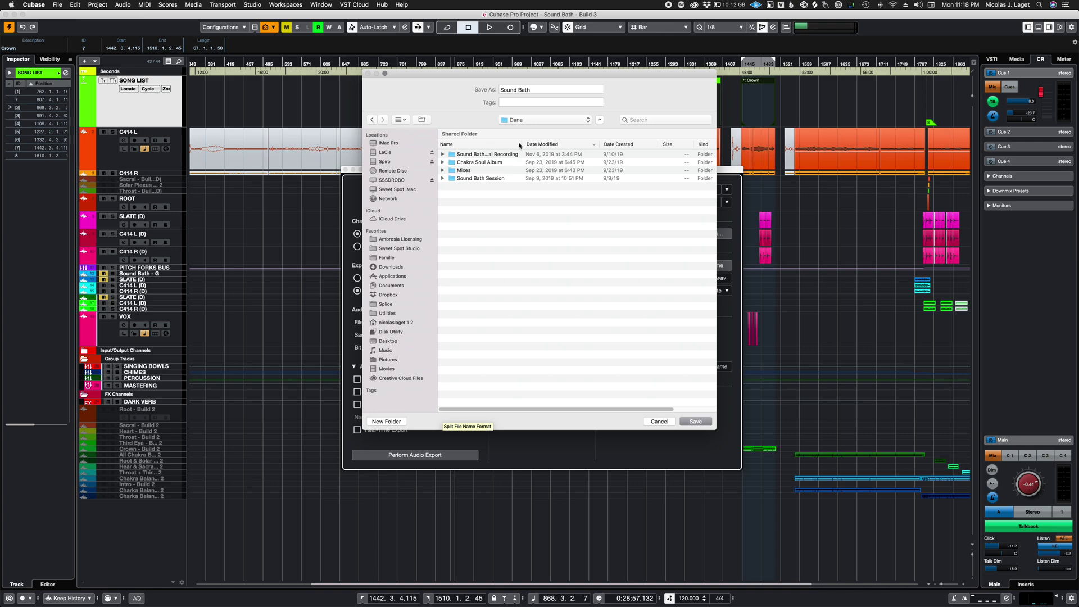
pyautogui.moveTo(521, 145); pyautogui.dragTo(585, 144)
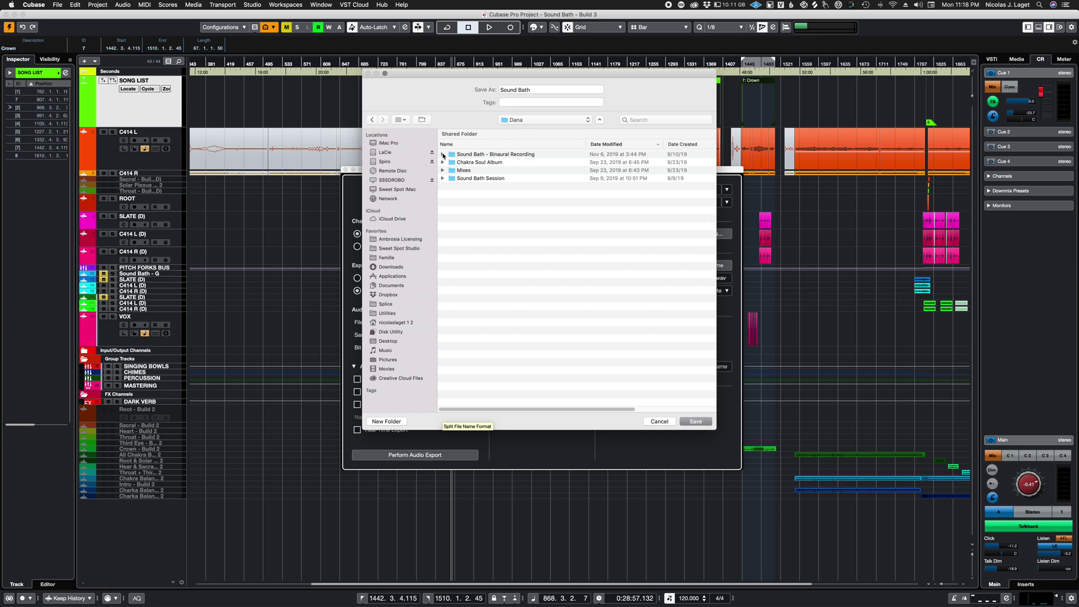
pyautogui.click(442, 155)
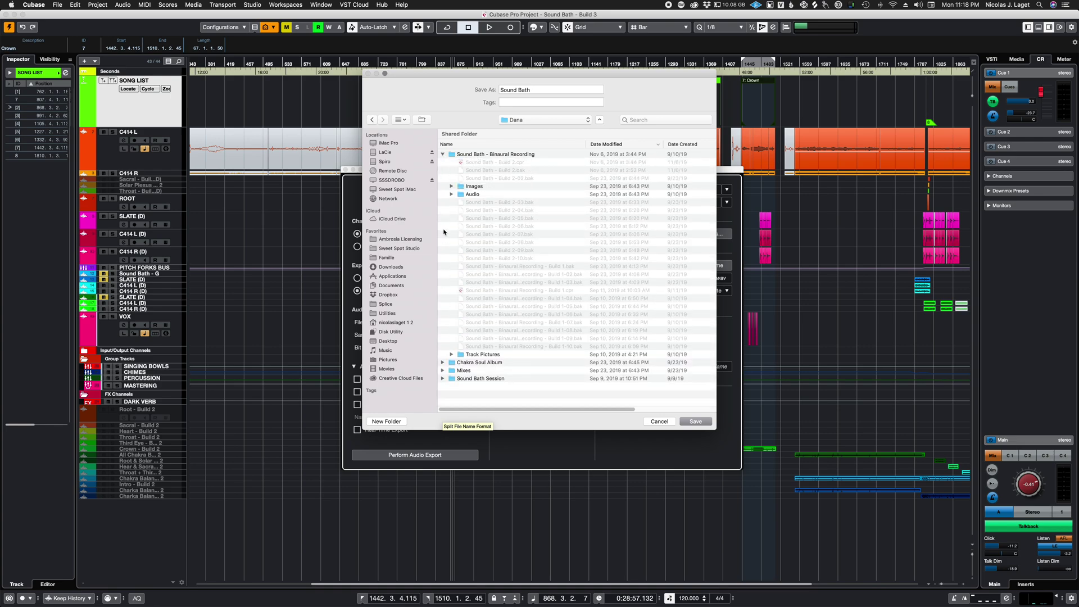
pyautogui.click(443, 154)
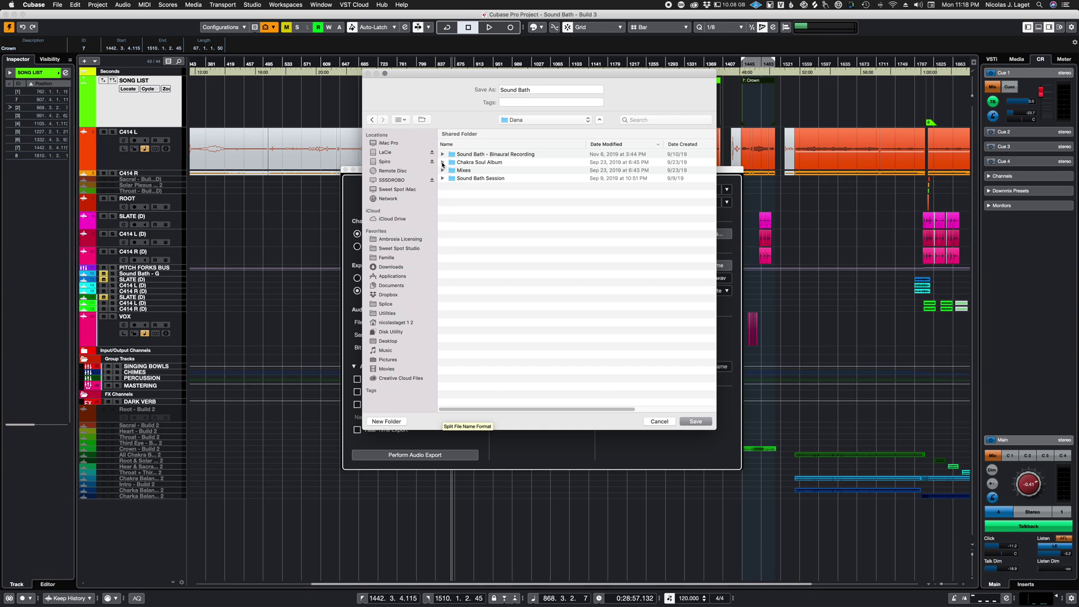
pyautogui.click(442, 162)
# Compare Chakra Soul Album and Mixes, then choose Mixes as the export destination
pyautogui.click(442, 170)
pyautogui.click(443, 170)
pyautogui.click(443, 162)
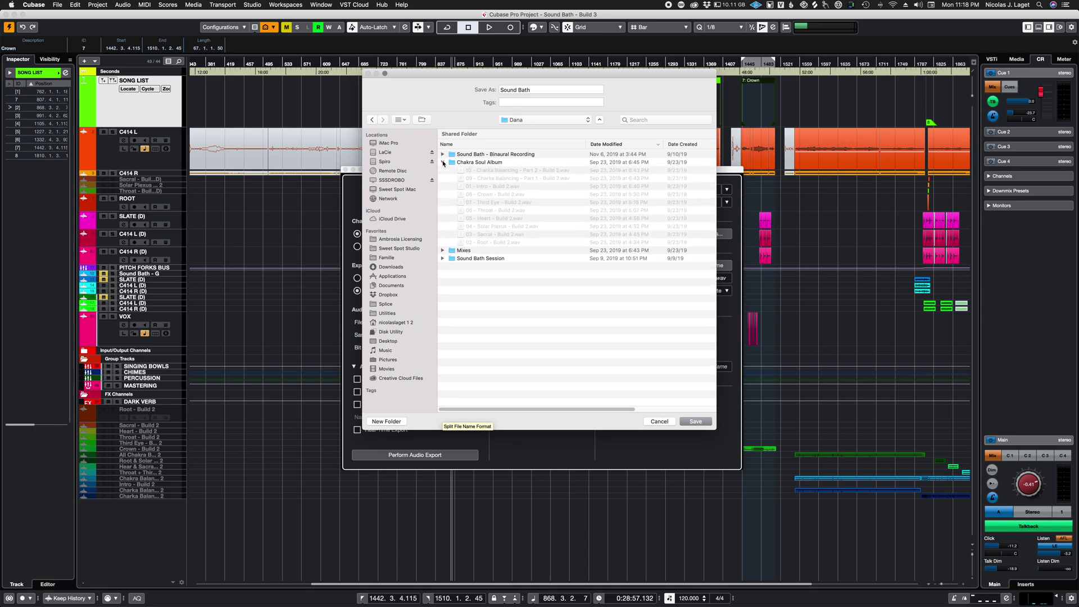
pyautogui.click(442, 162)
pyautogui.click(442, 170)
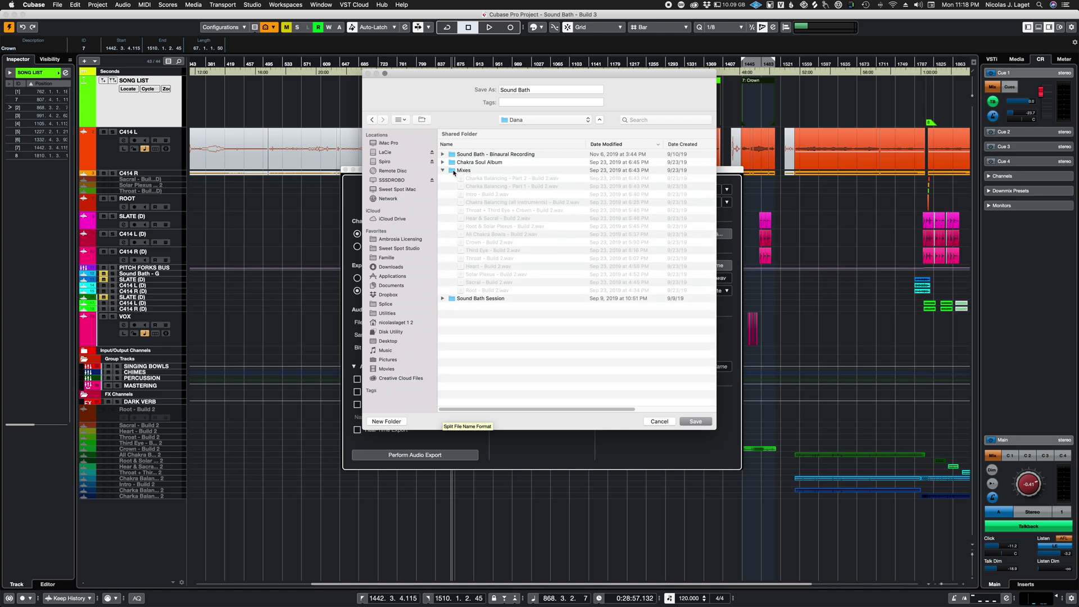
pyautogui.doubleClick(452, 171)
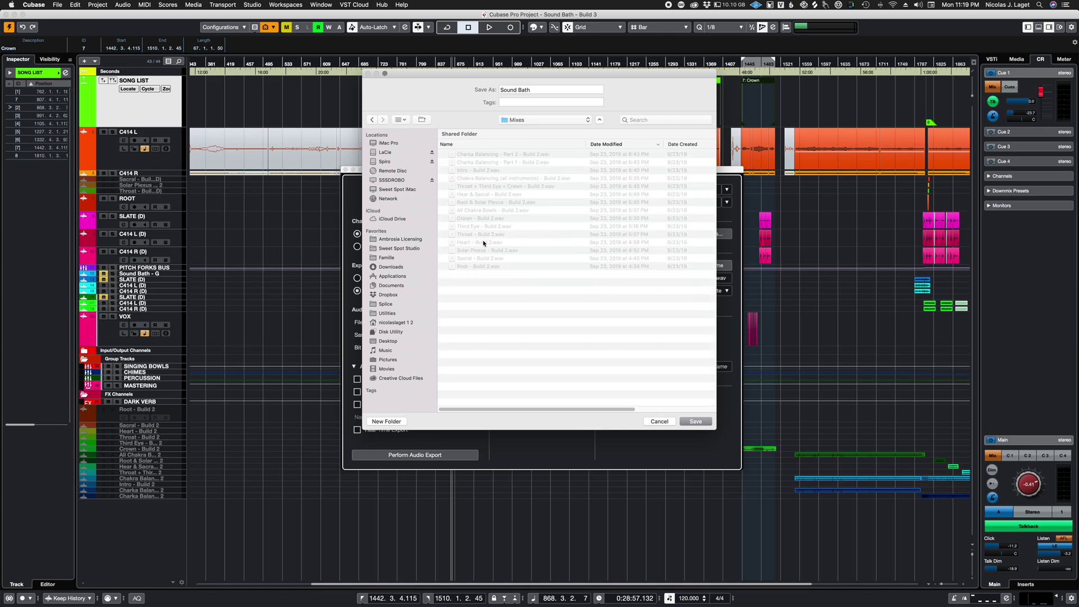
pyautogui.click(697, 422)
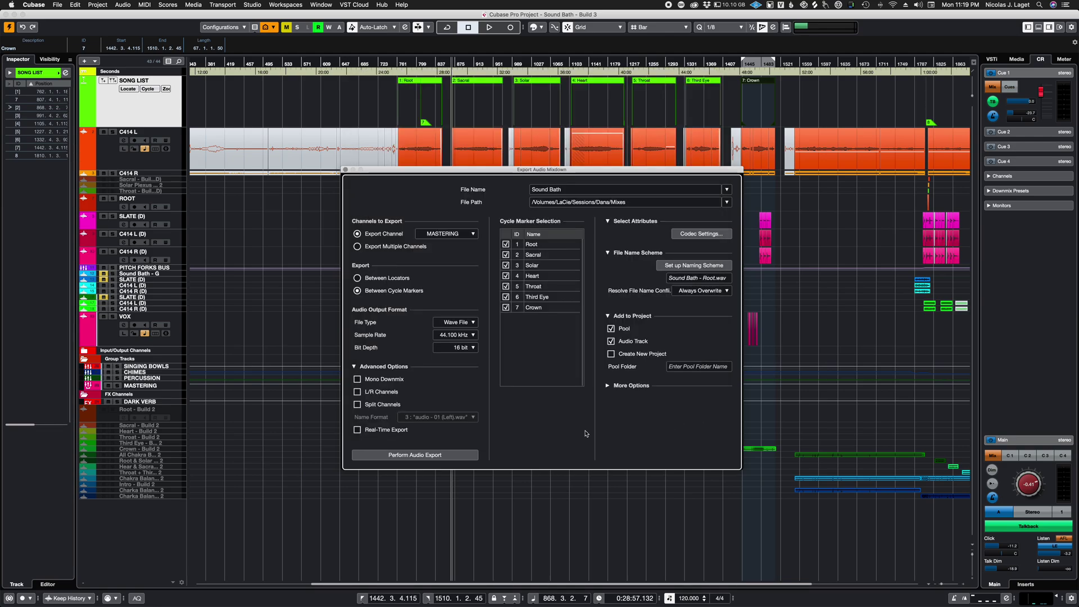